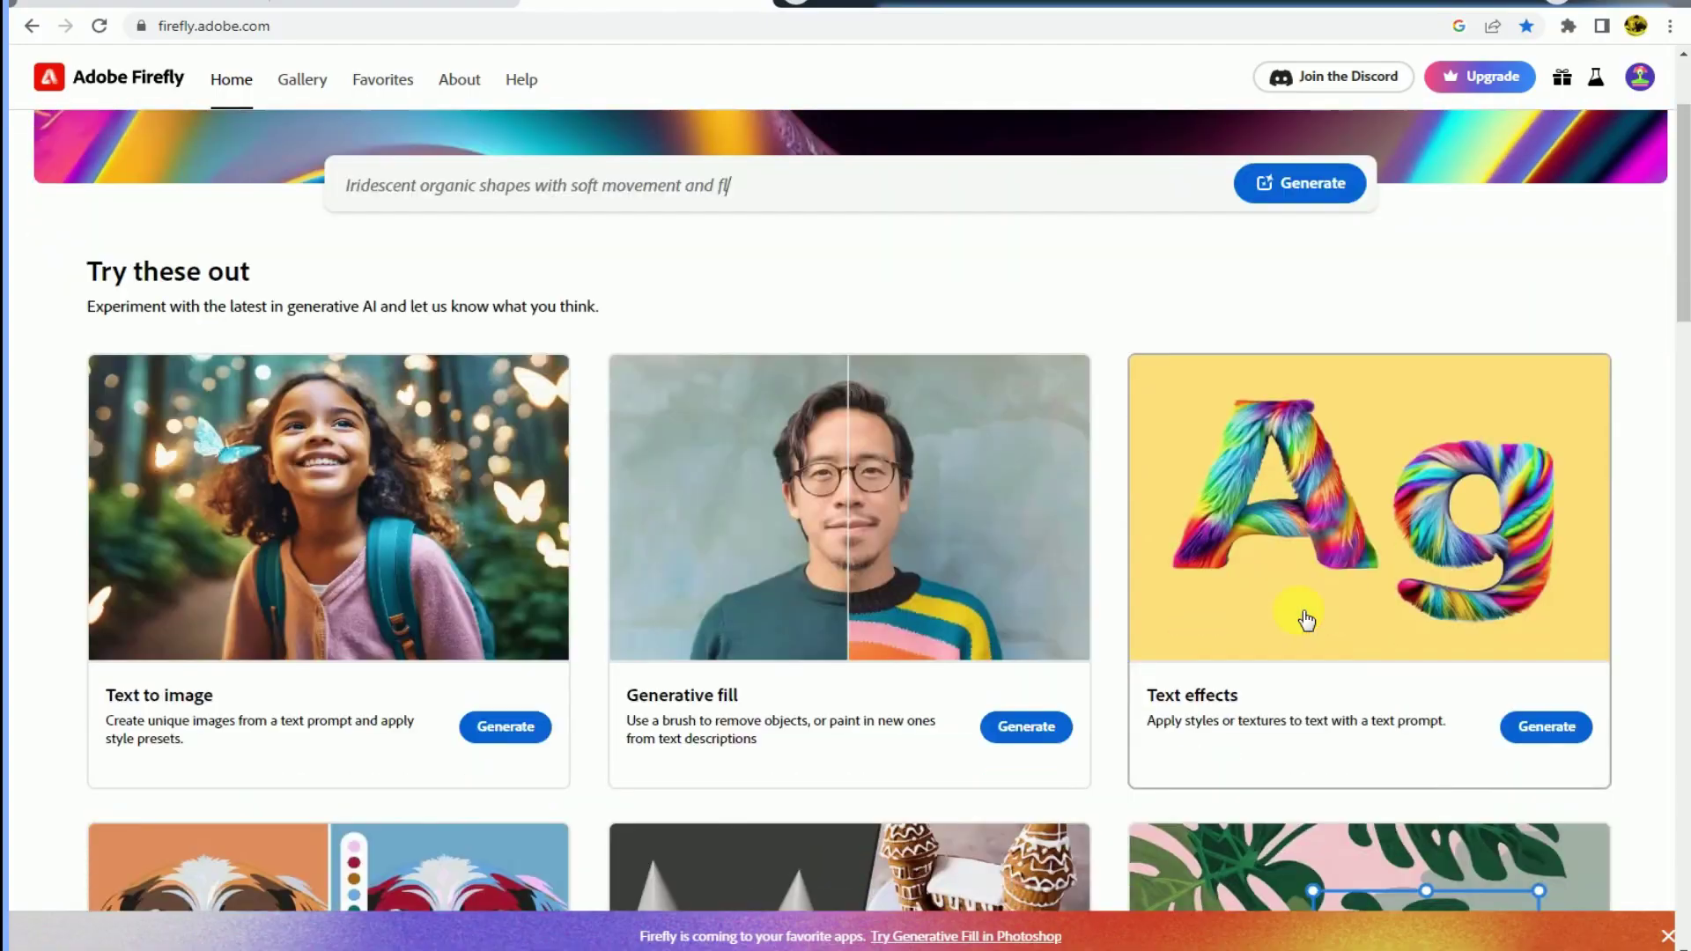
Launch Generative fill from the Firefly home page and browse its sample images.
scroll(1304, 618, down, 1)
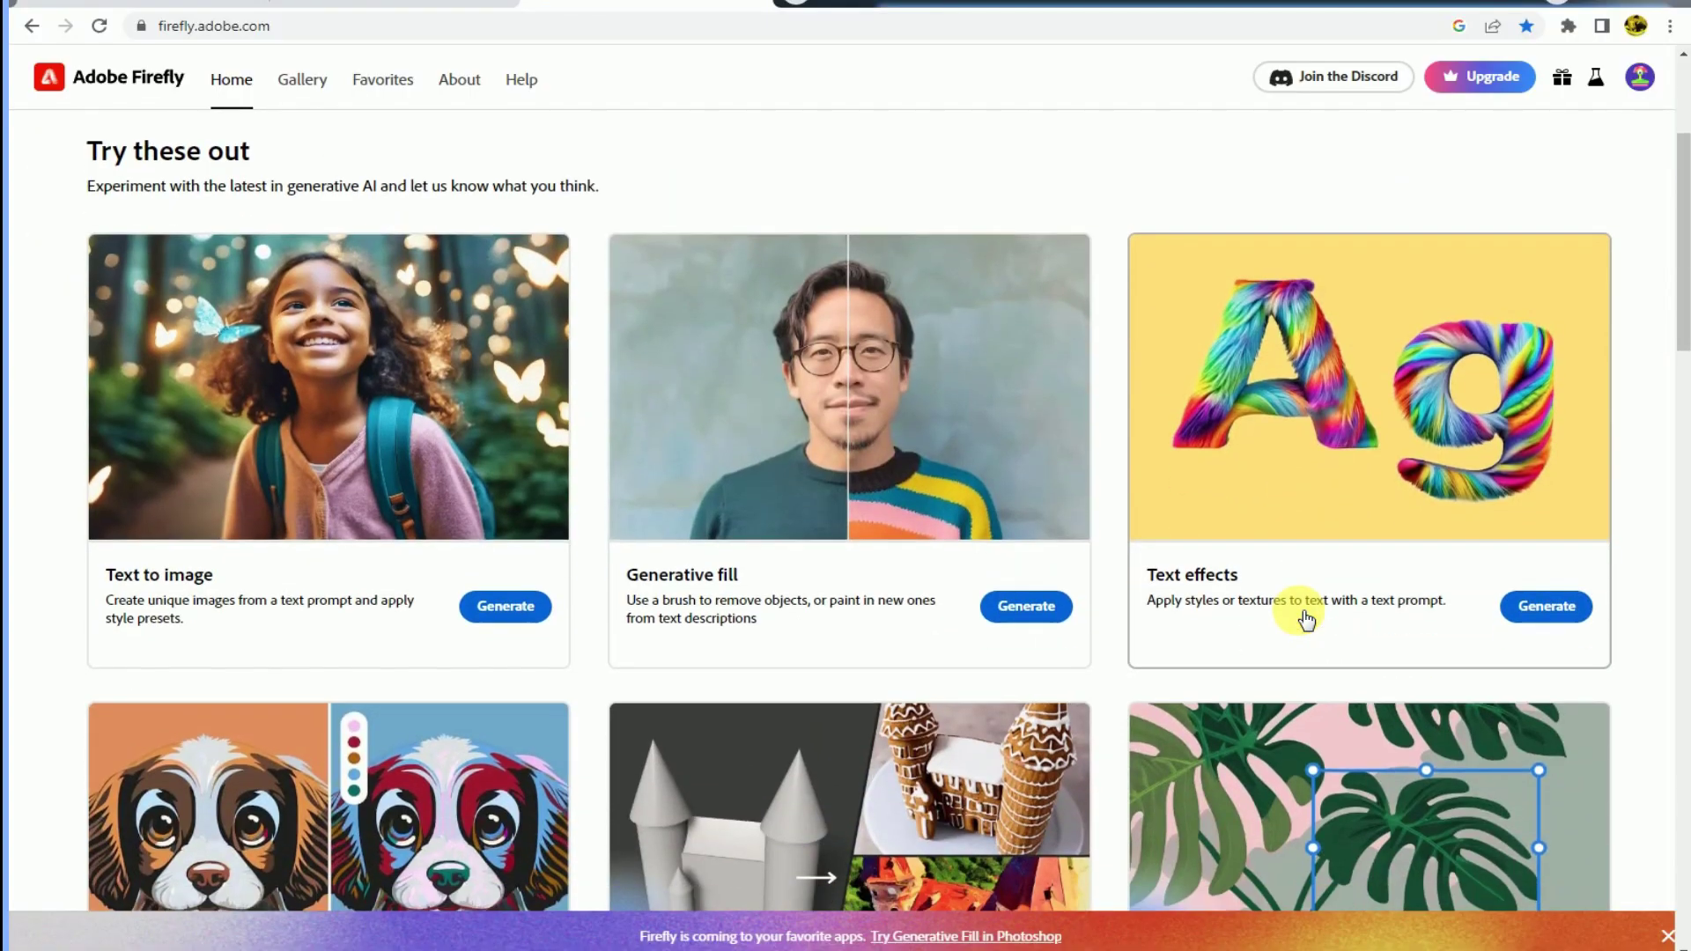
scroll(1302, 616, down, 1)
click(1022, 516)
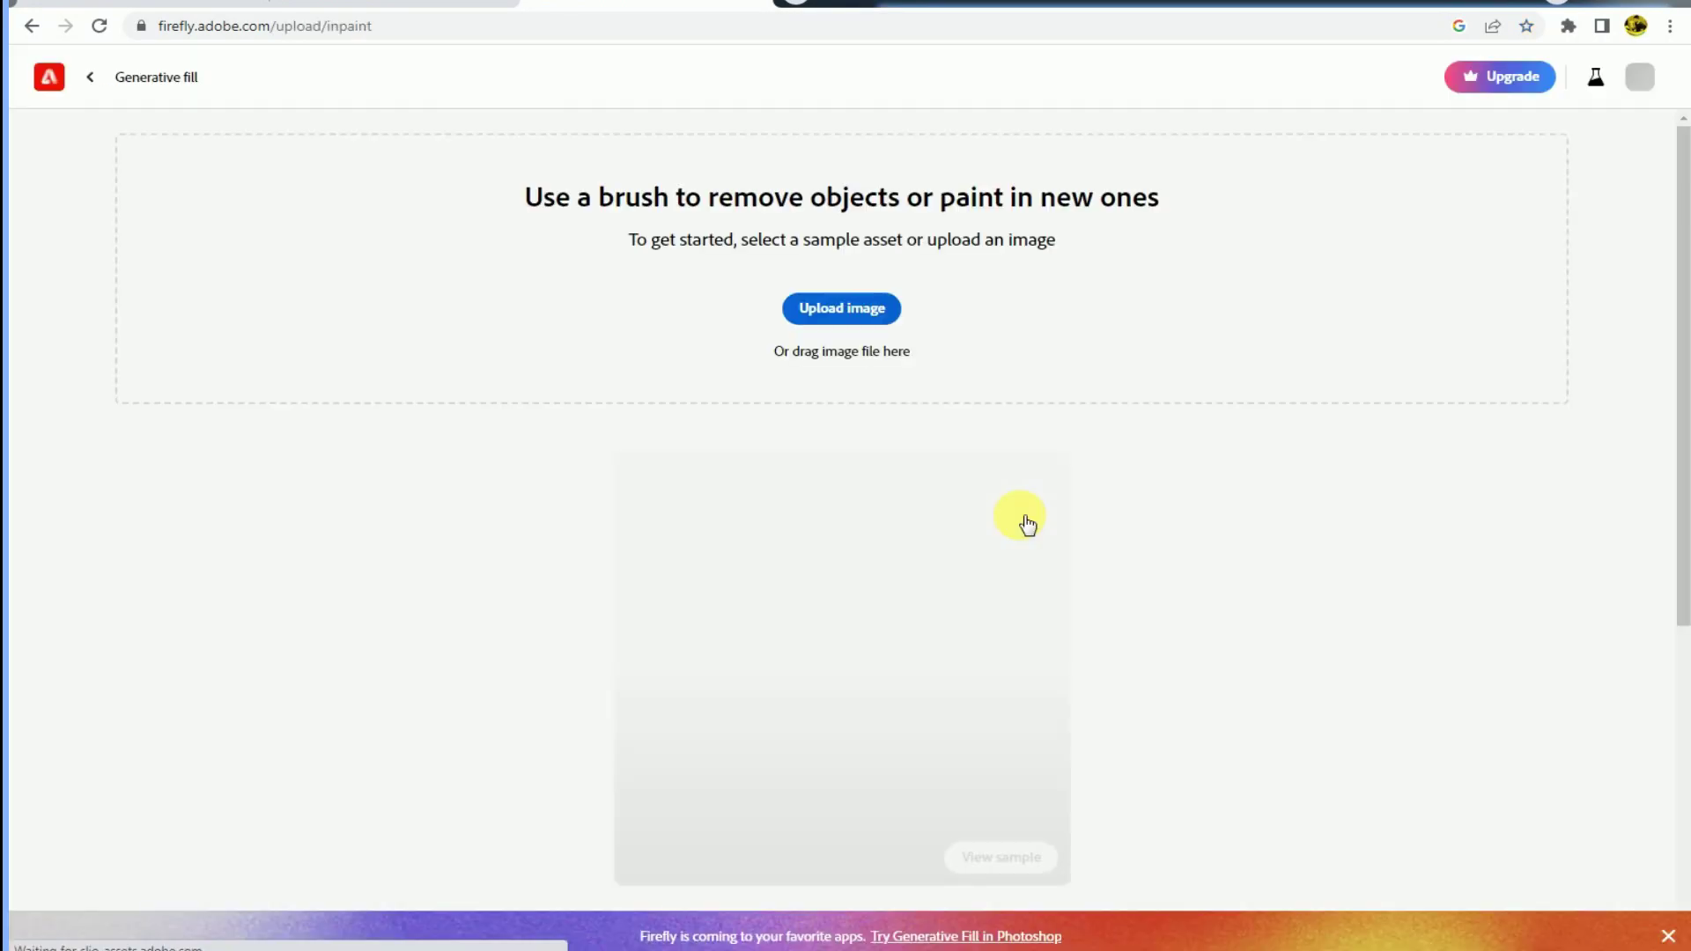
scroll(1053, 635, down, 3)
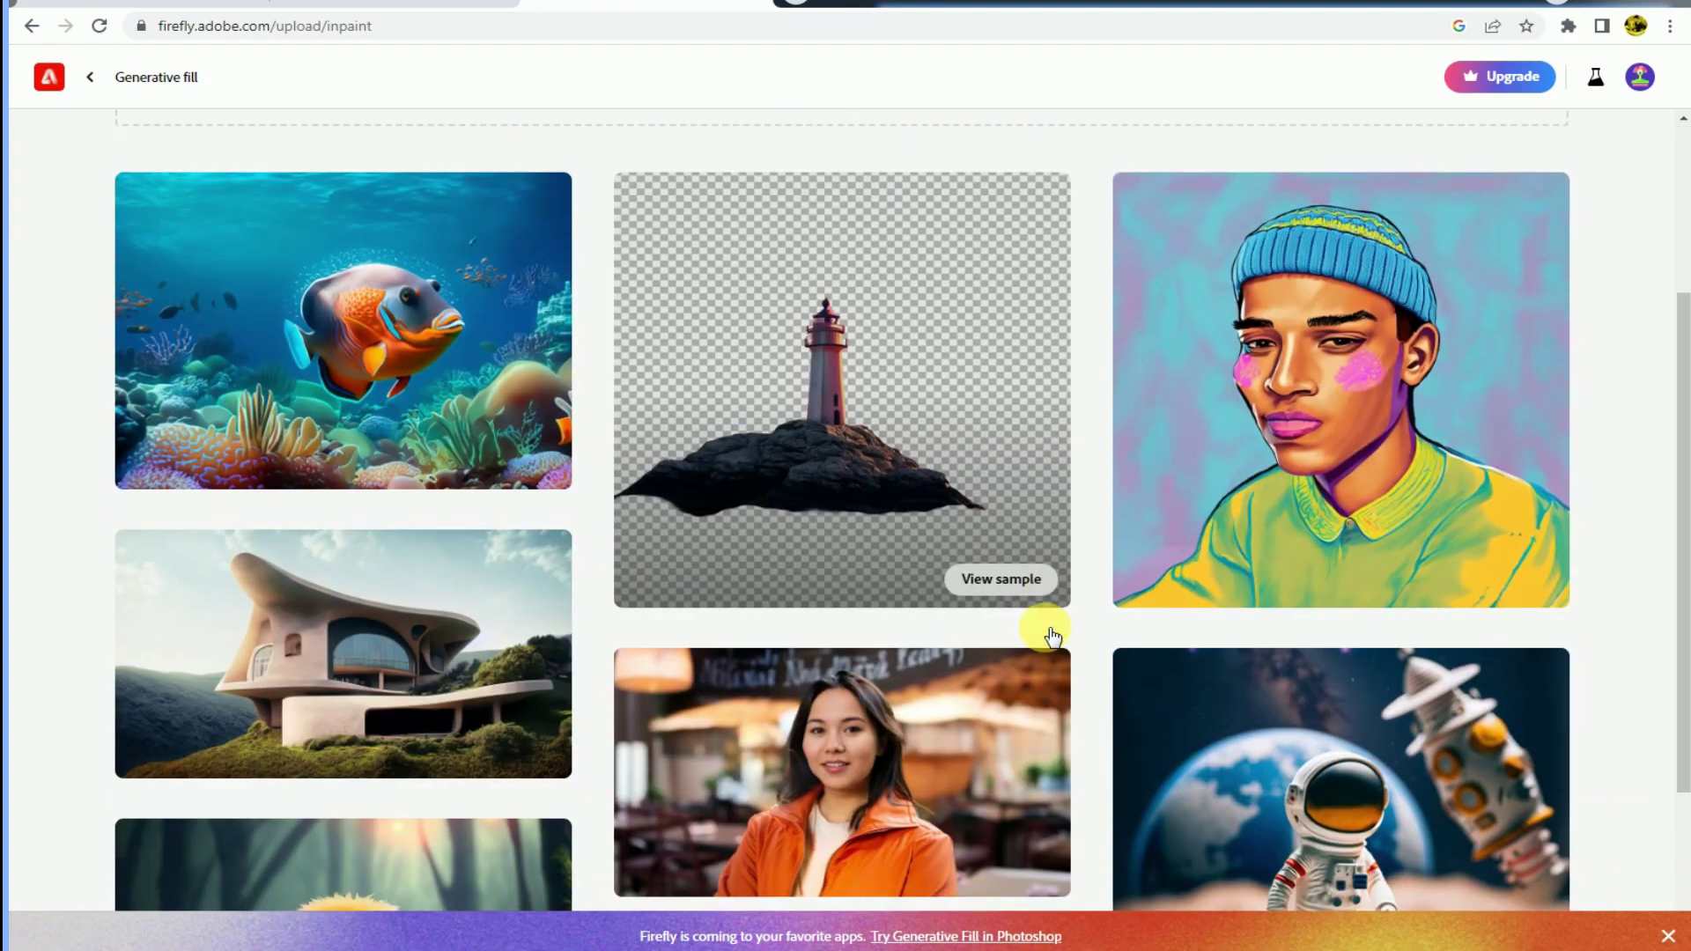
scroll(1052, 636, down, 2)
scroll(1052, 636, up, 4)
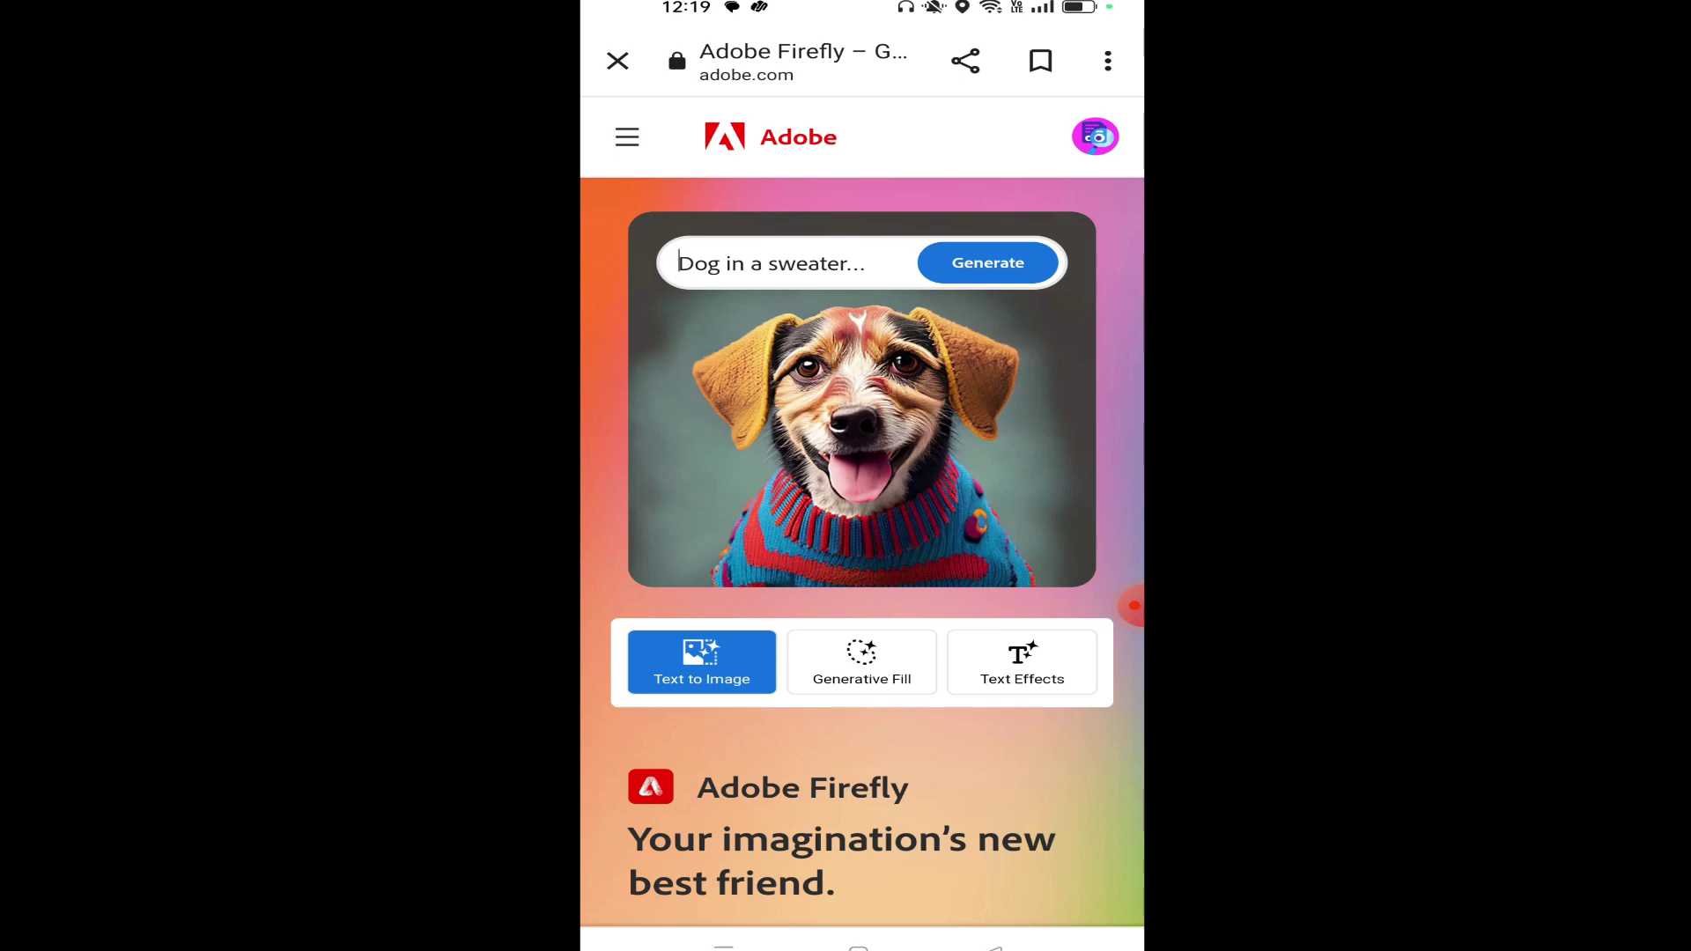
Scroll the adobe.com Firefly page to Generative Fill and launch Create with Firefly.
scroll(863, 529, down, 5)
scroll(862, 528, down, 10)
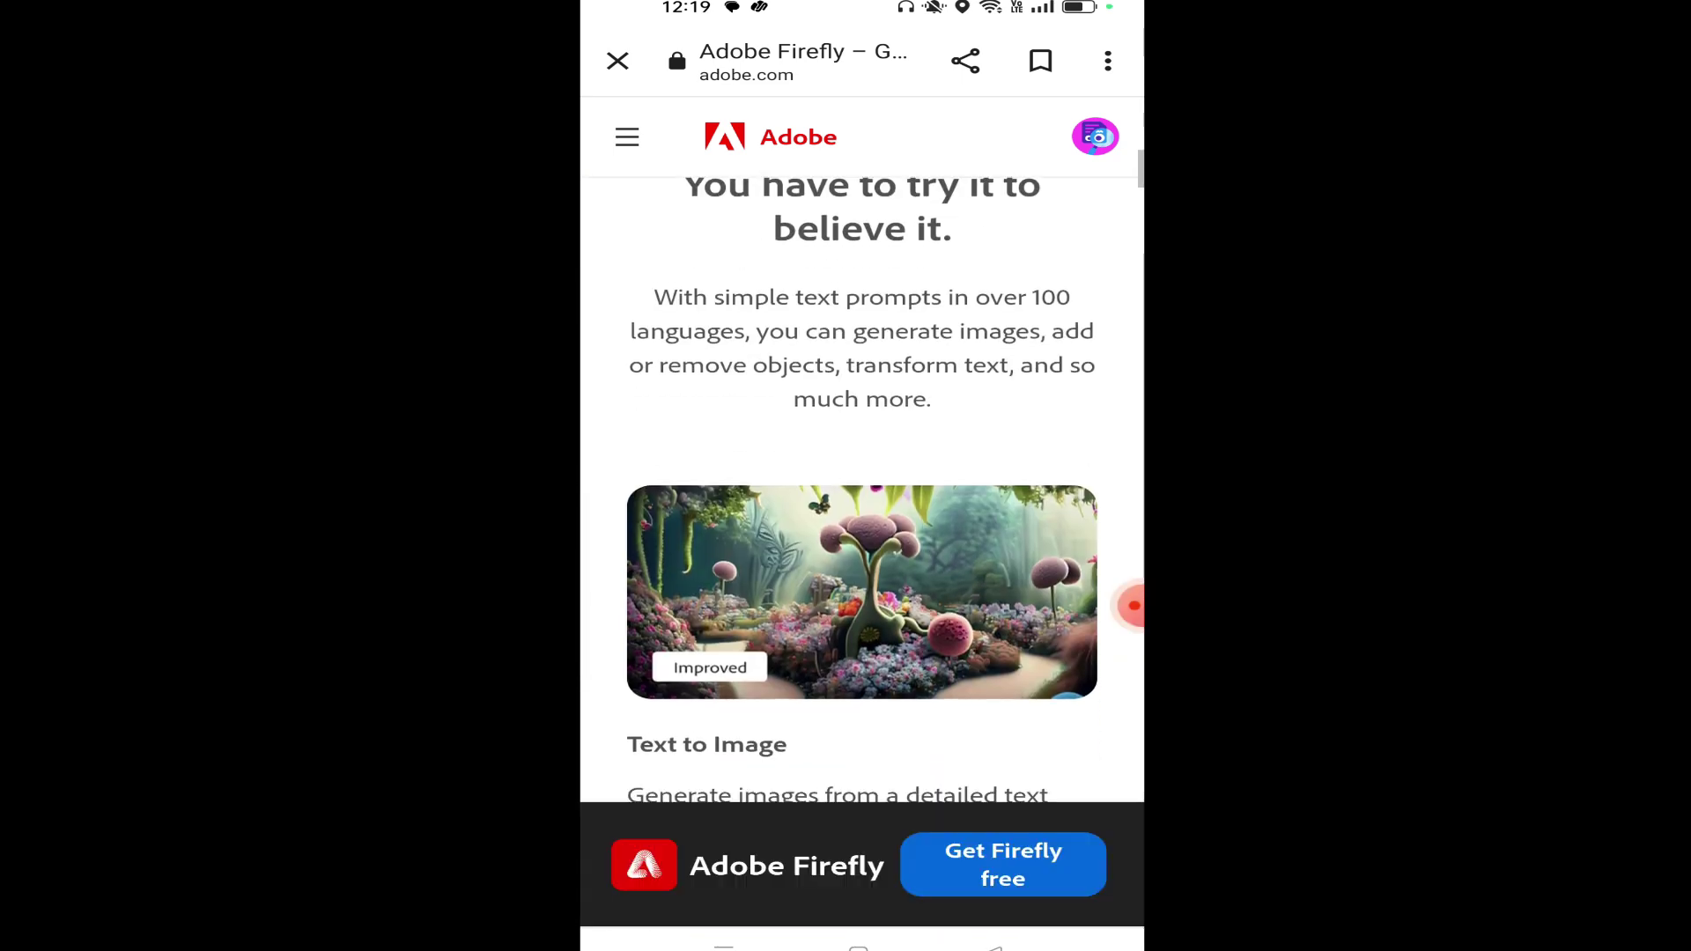
scroll(863, 528, down, 1)
scroll(862, 528, down, 2)
scroll(862, 528, down, 3)
scroll(862, 528, down, 3)
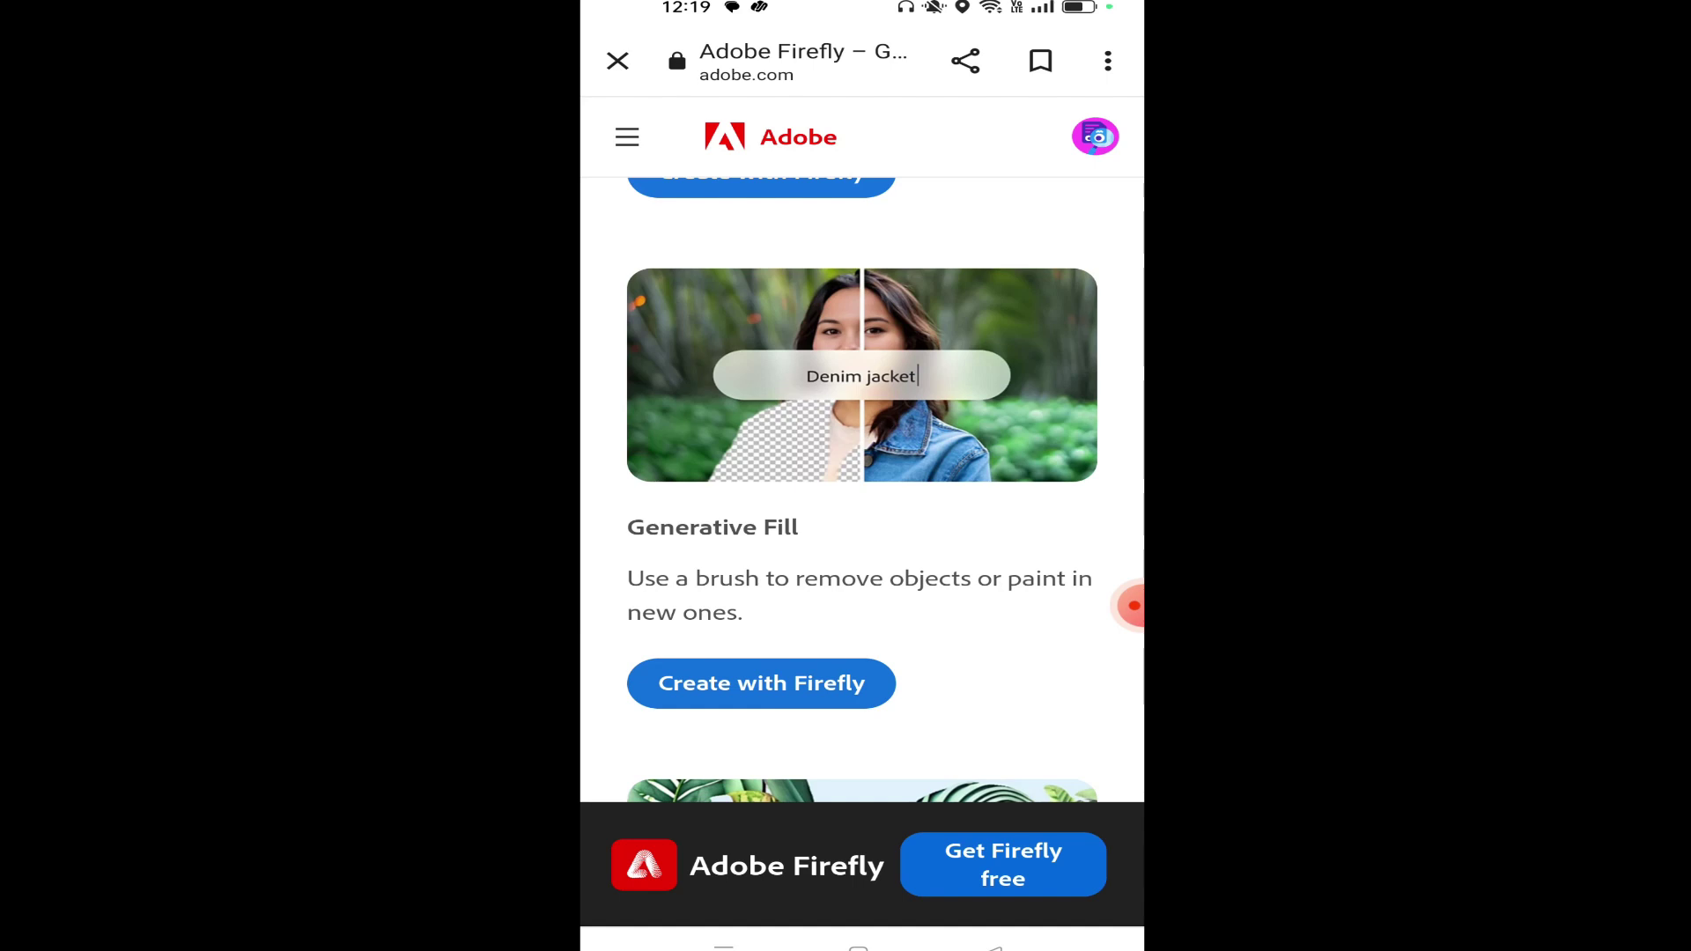
click(761, 683)
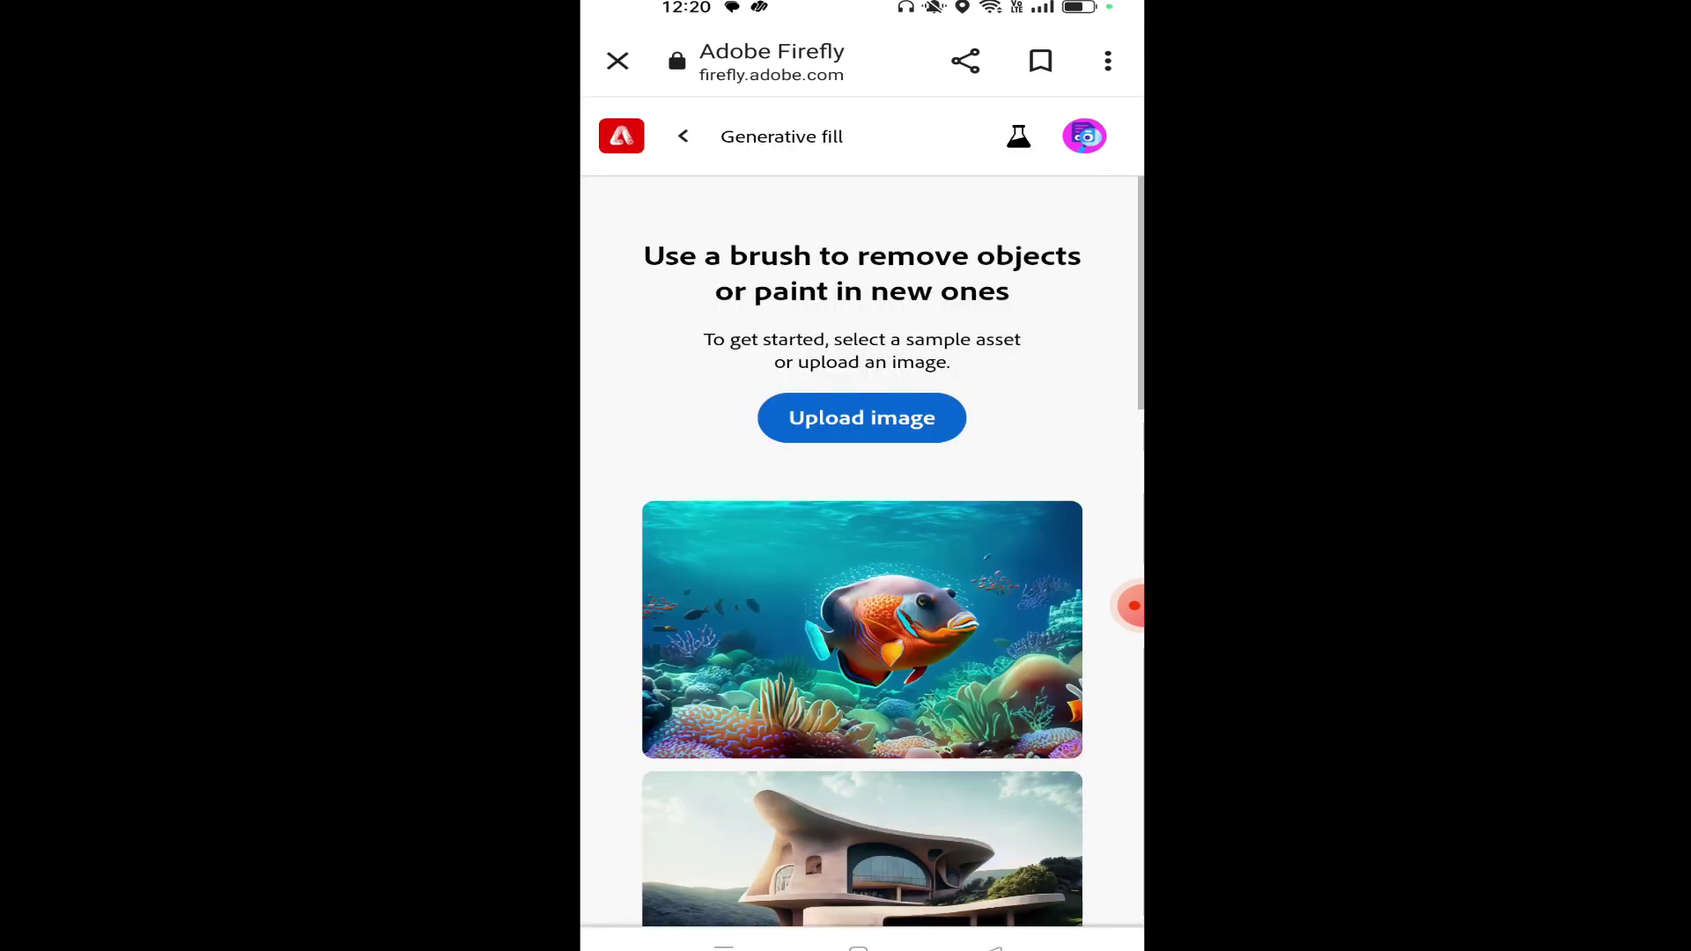
Upload the cinema selfie of two men from the phone's photo picker.
click(861, 418)
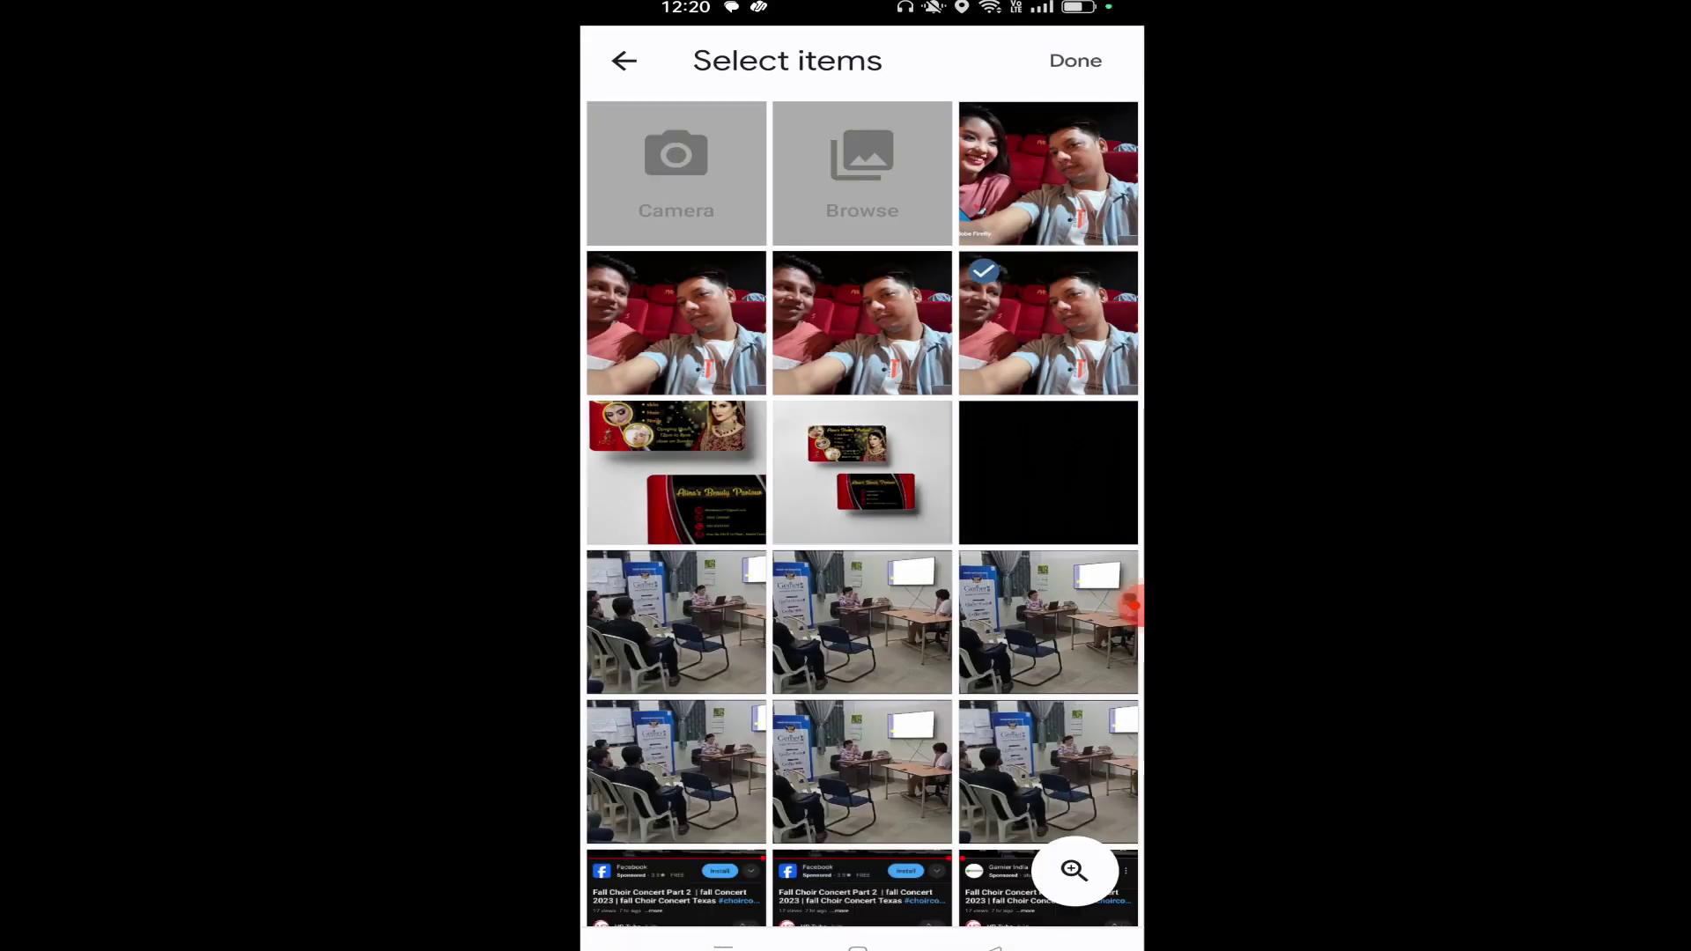
click(1075, 60)
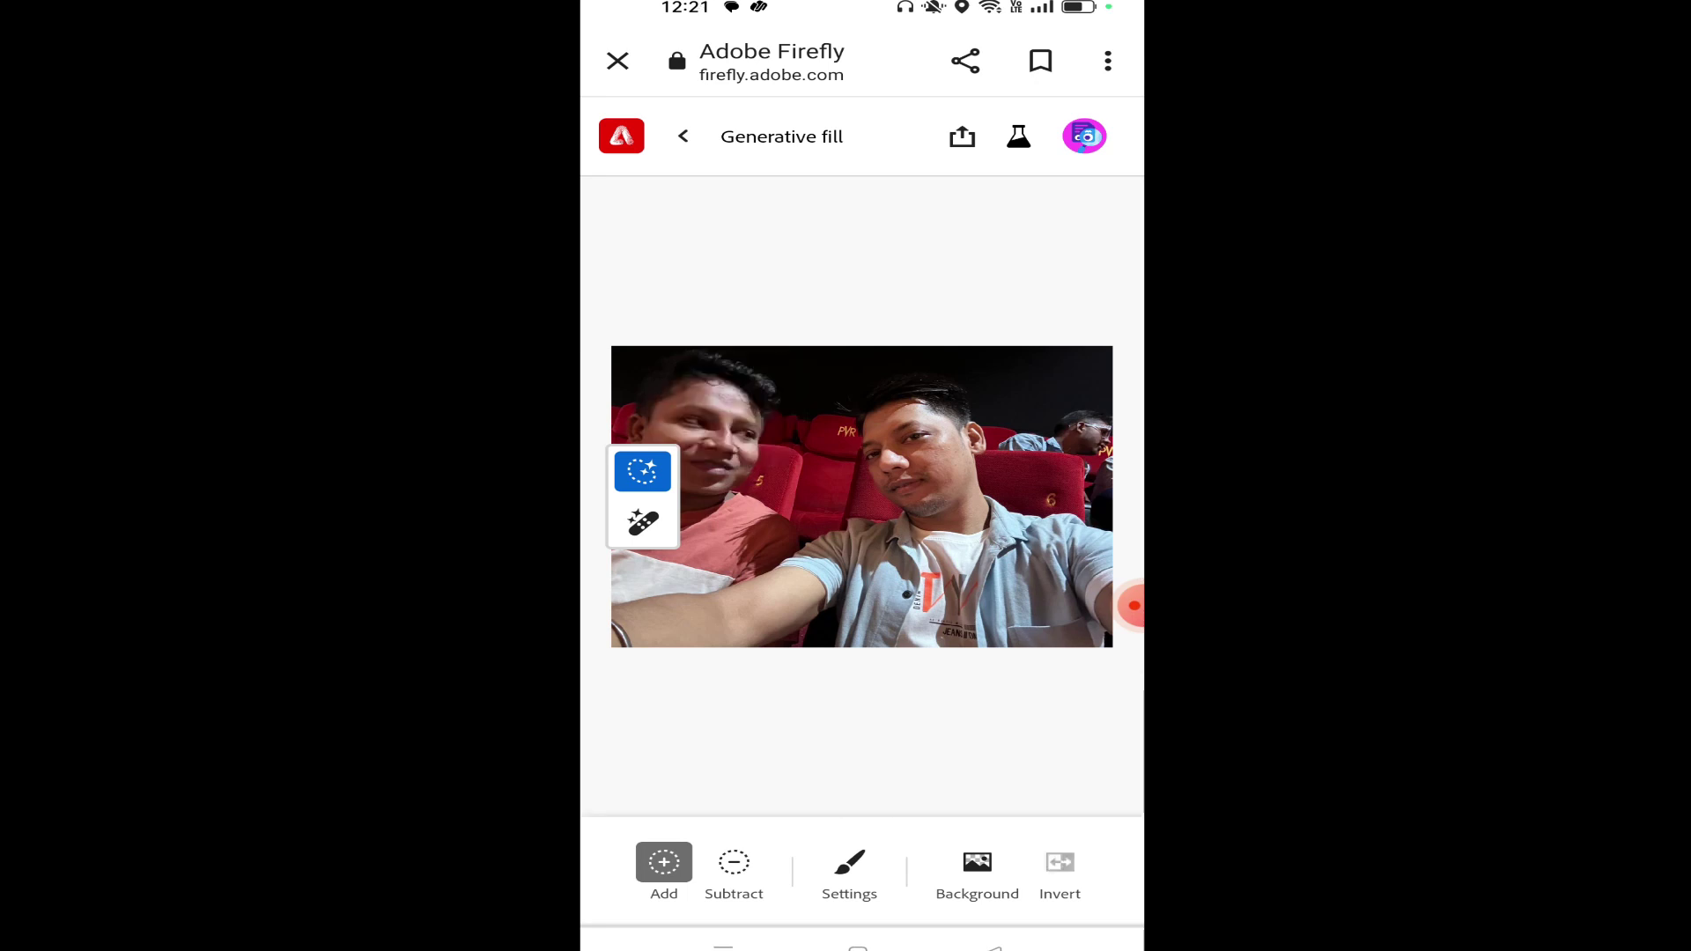
Brush out the left man's head and body, shrinking the brush to 26% midway.
click(849, 863)
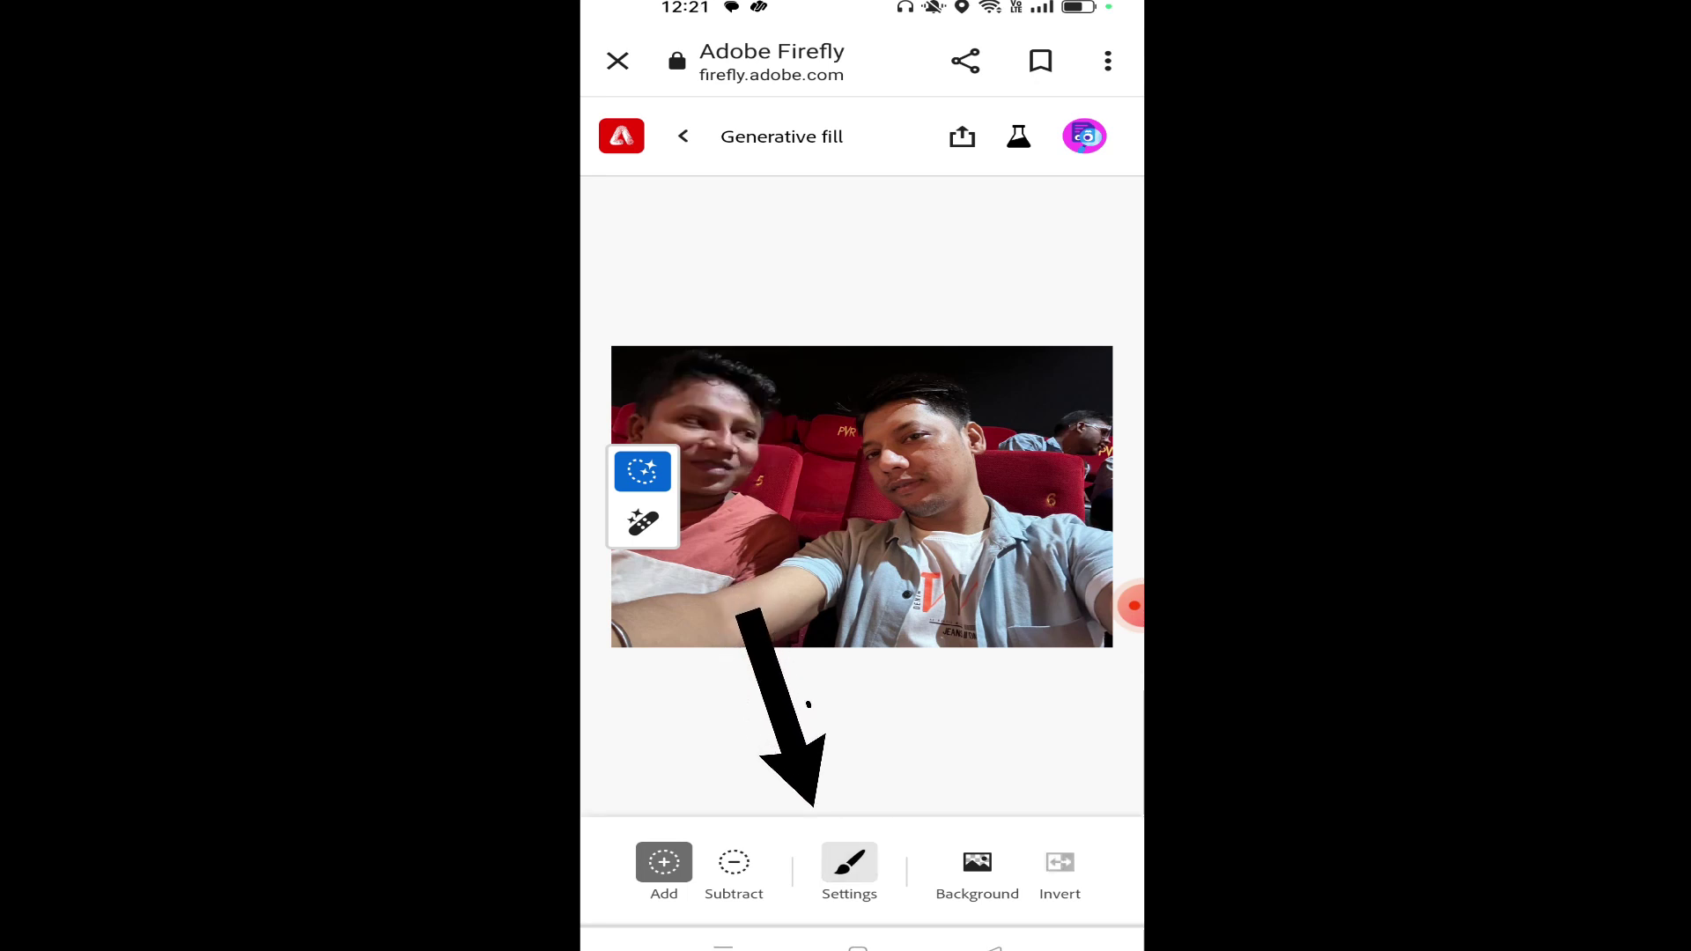
mouse_move(970, 648)
mouse_down()
mouse_move(943, 648)
mouse_move(1031, 648)
mouse_move(912, 648)
mouse_up()
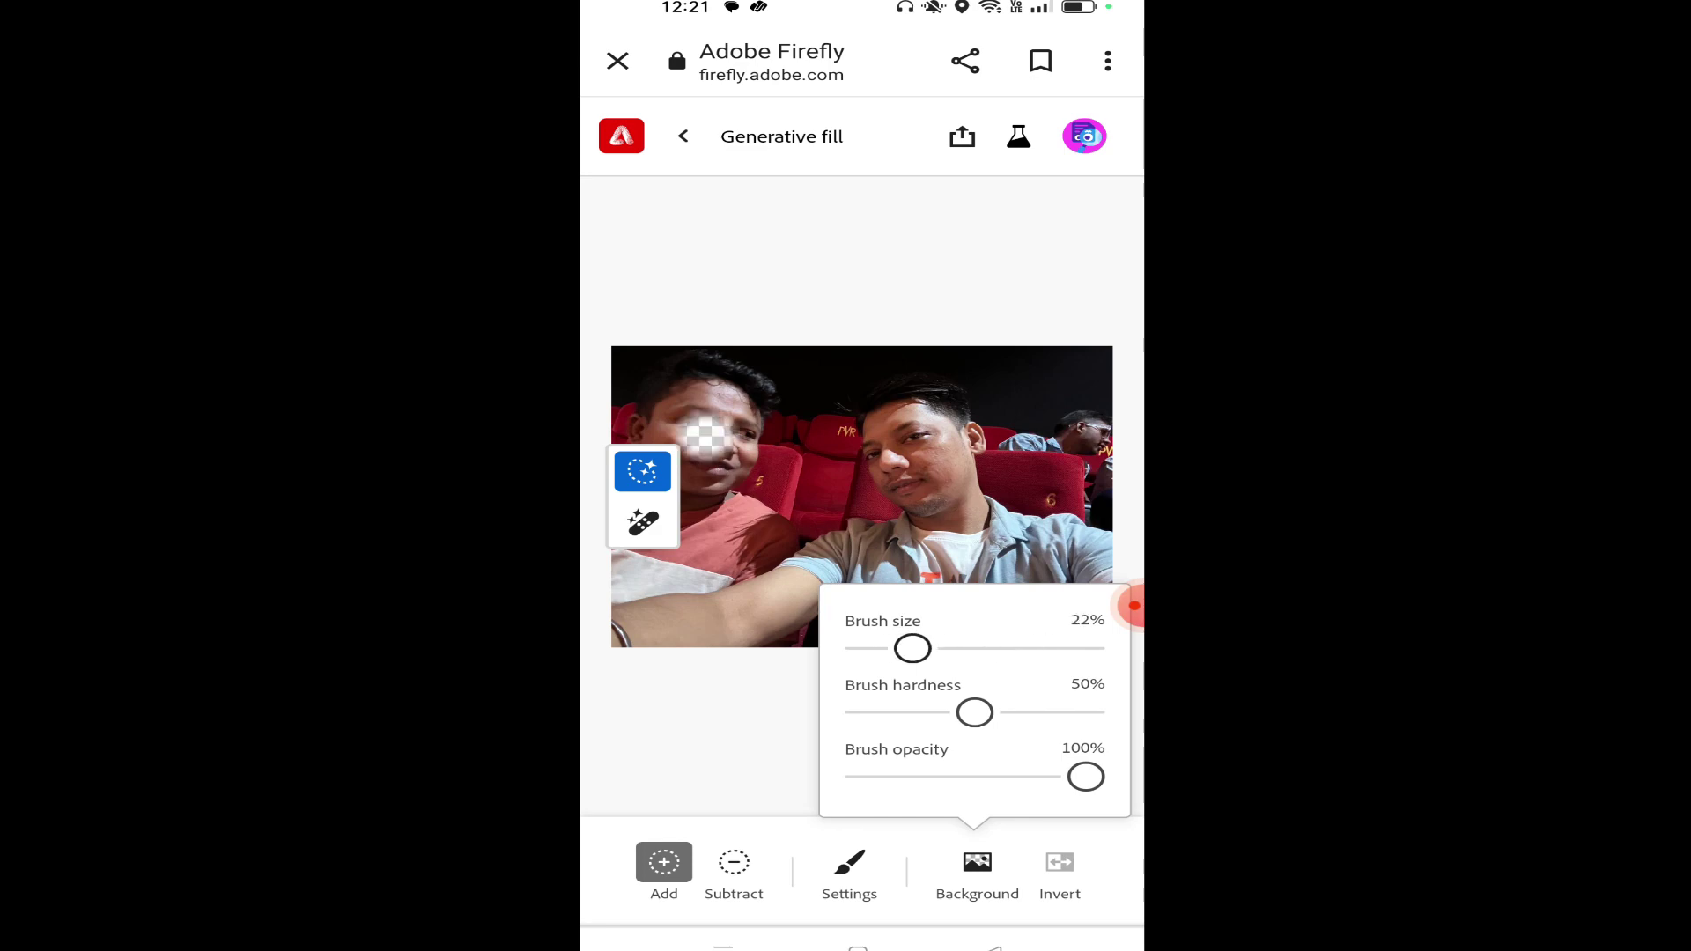
mouse_move(731, 422)
mouse_down()
mouse_move(696, 414)
mouse_move(687, 388)
mouse_move(642, 409)
mouse_move(775, 396)
mouse_move(705, 528)
mouse_move(748, 537)
mouse_move(766, 489)
mouse_up()
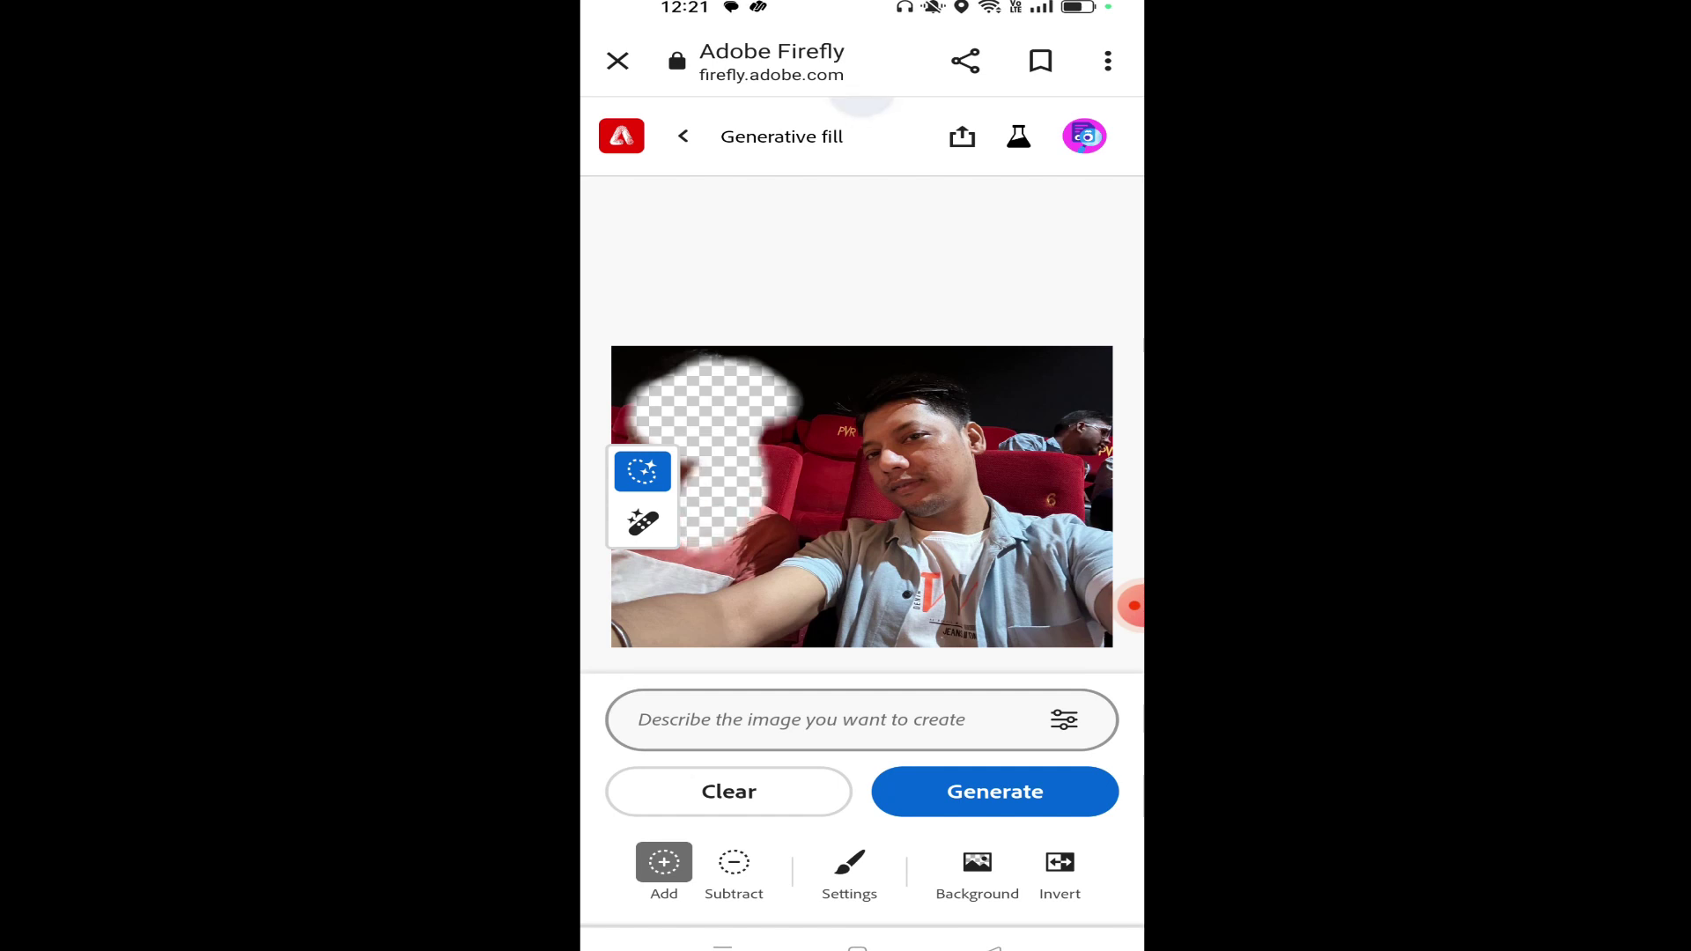
click(849, 862)
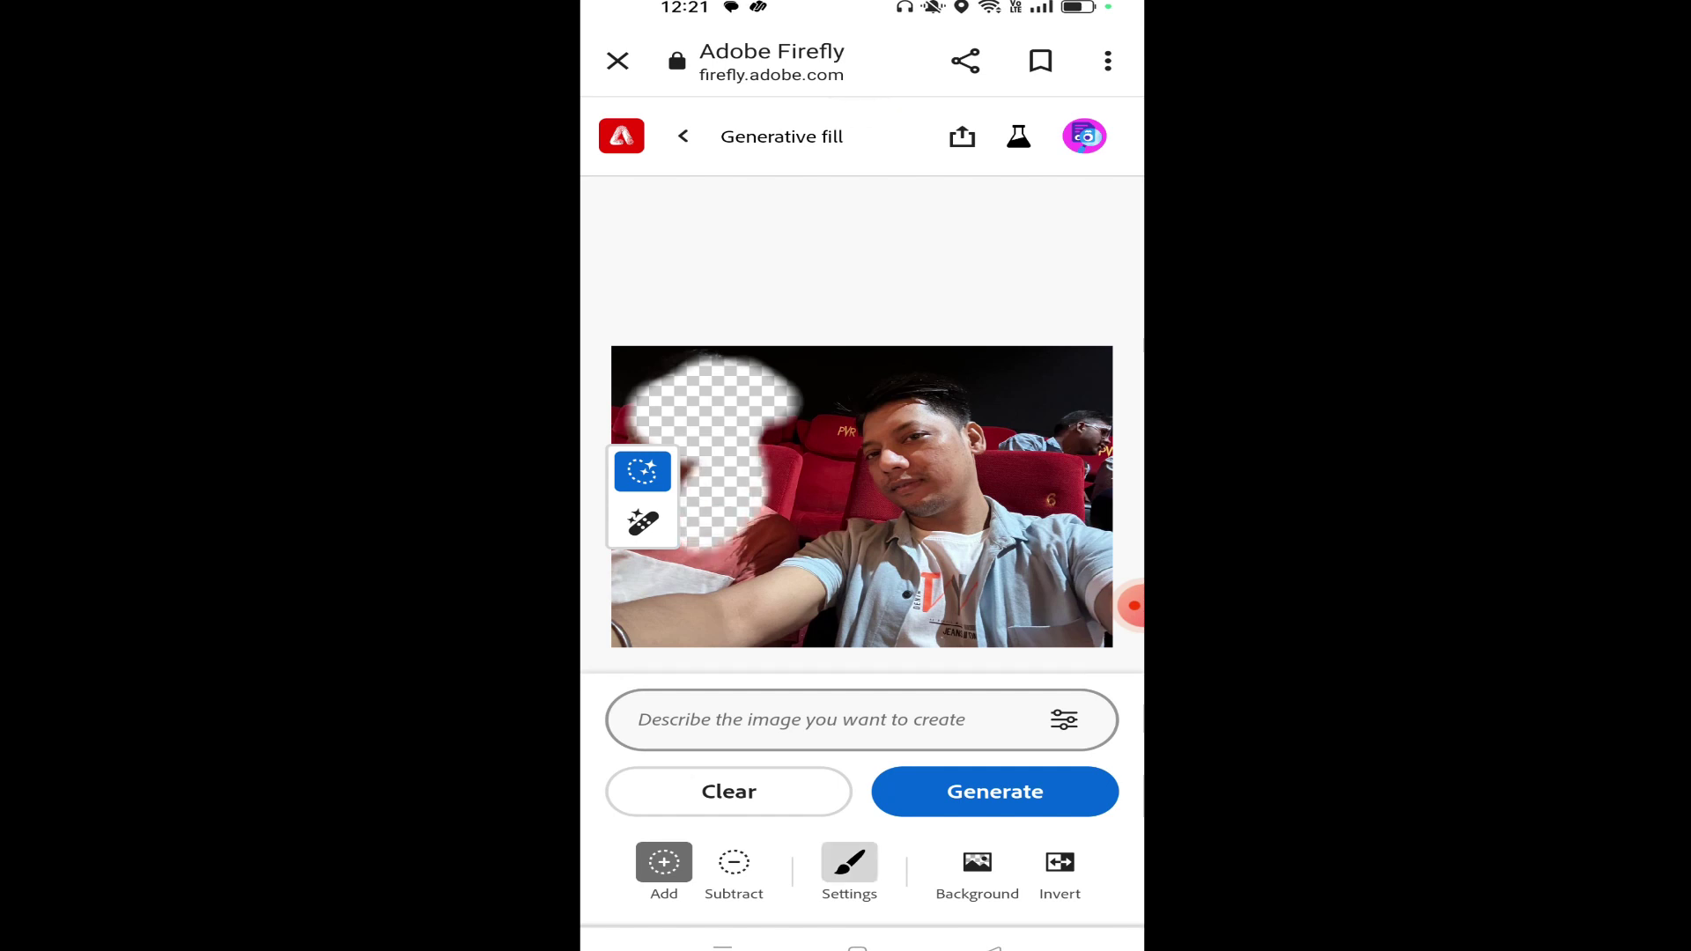
drag(930, 648, 922, 648)
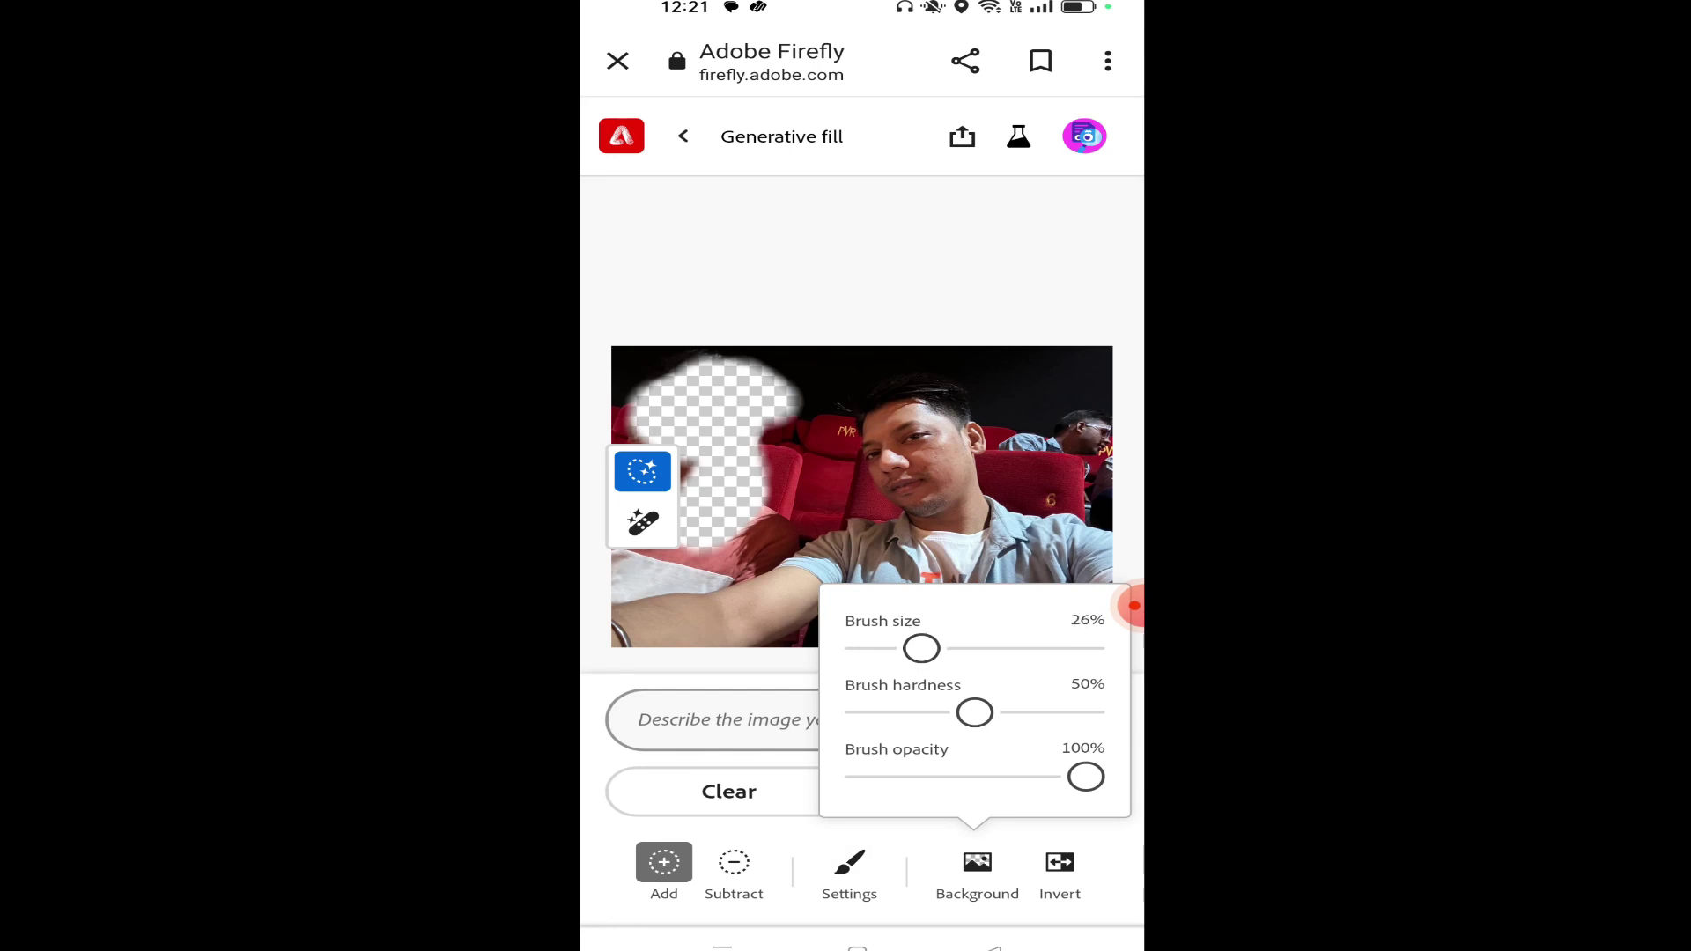
click(652, 568)
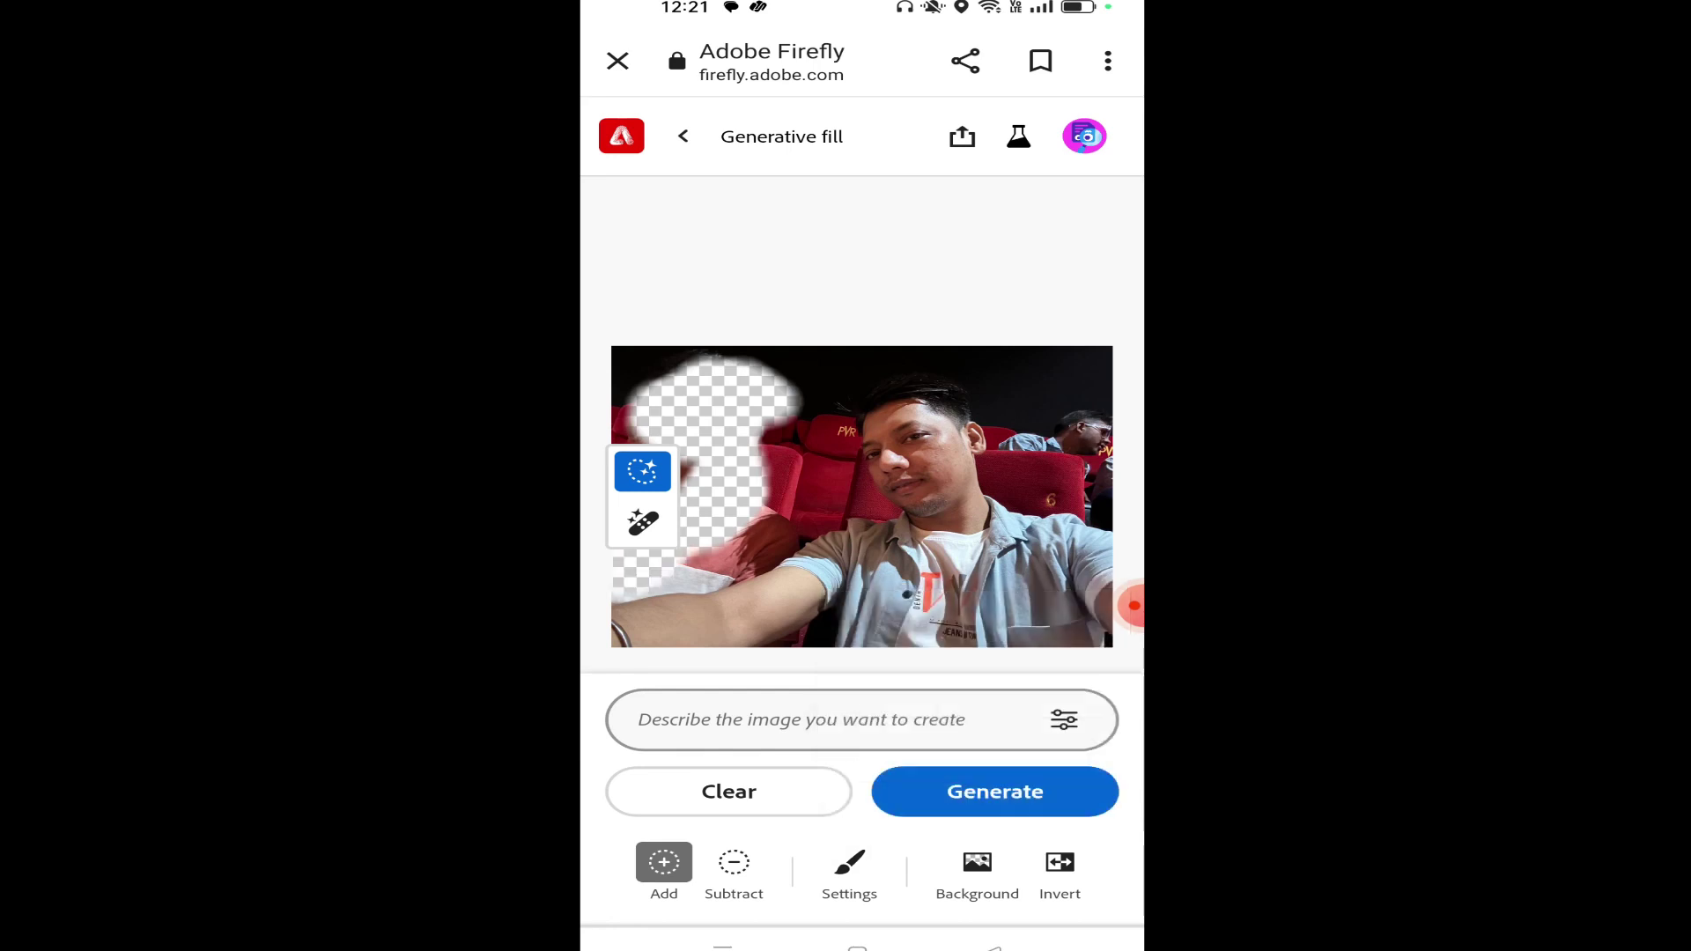
mouse_move(652, 546)
mouse_down()
mouse_move(749, 599)
mouse_move(801, 422)
mouse_up()
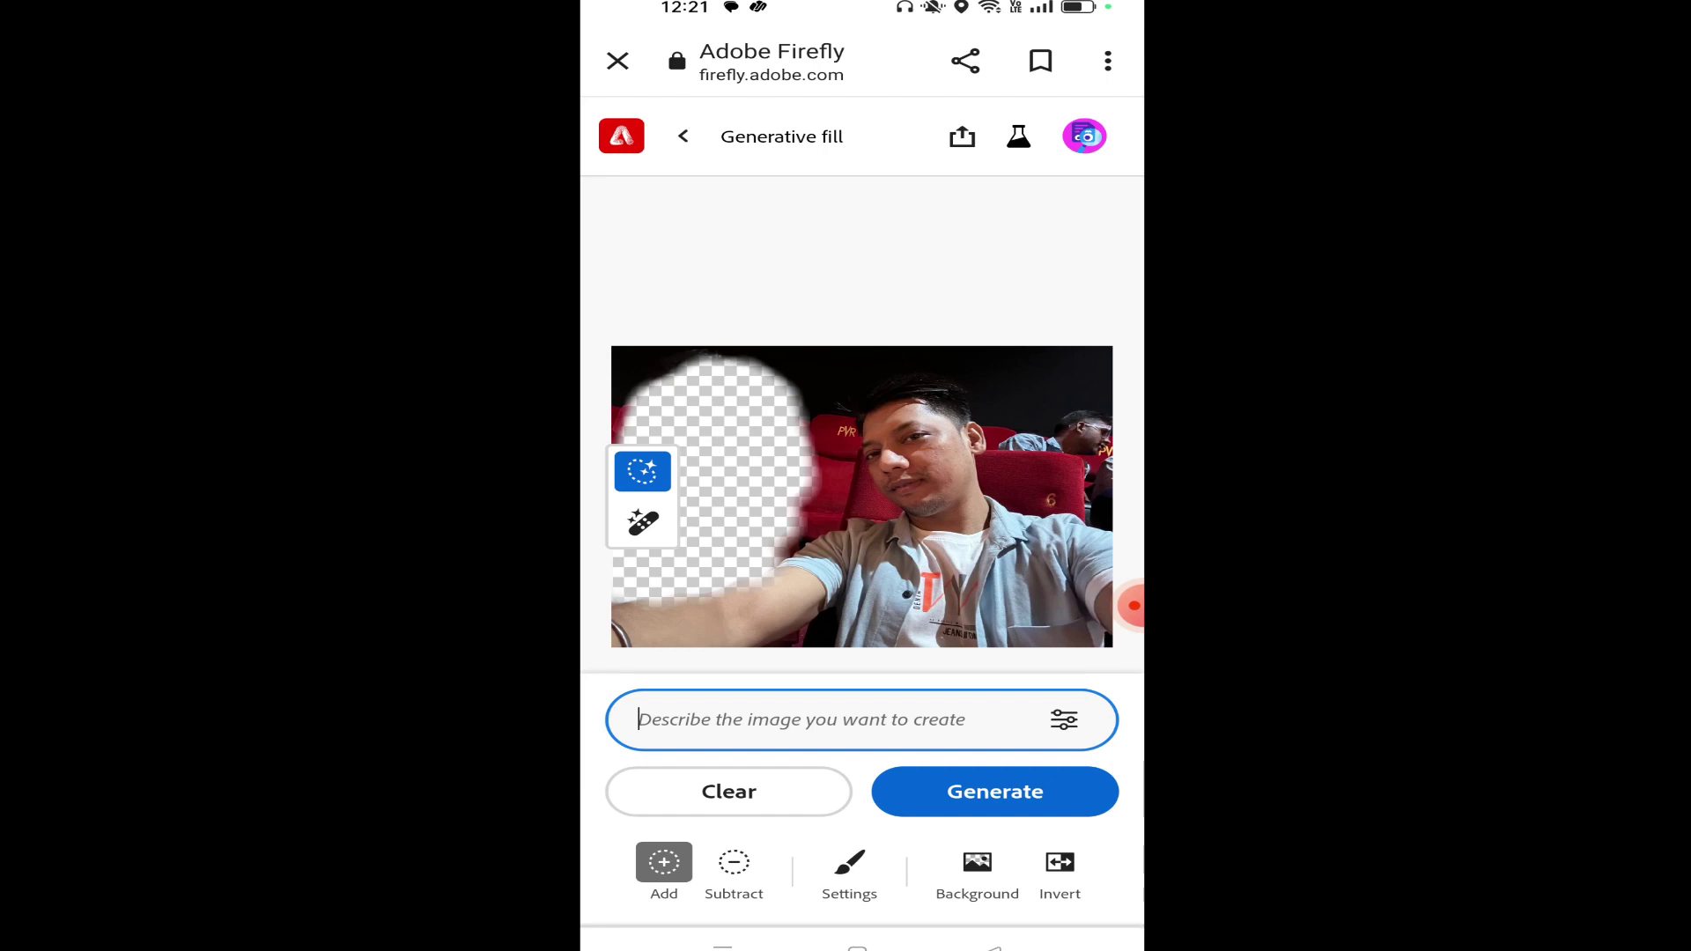
Generate fills from the prompt 'Men watching movies with his beautiful girlfriend'.
click(801, 719)
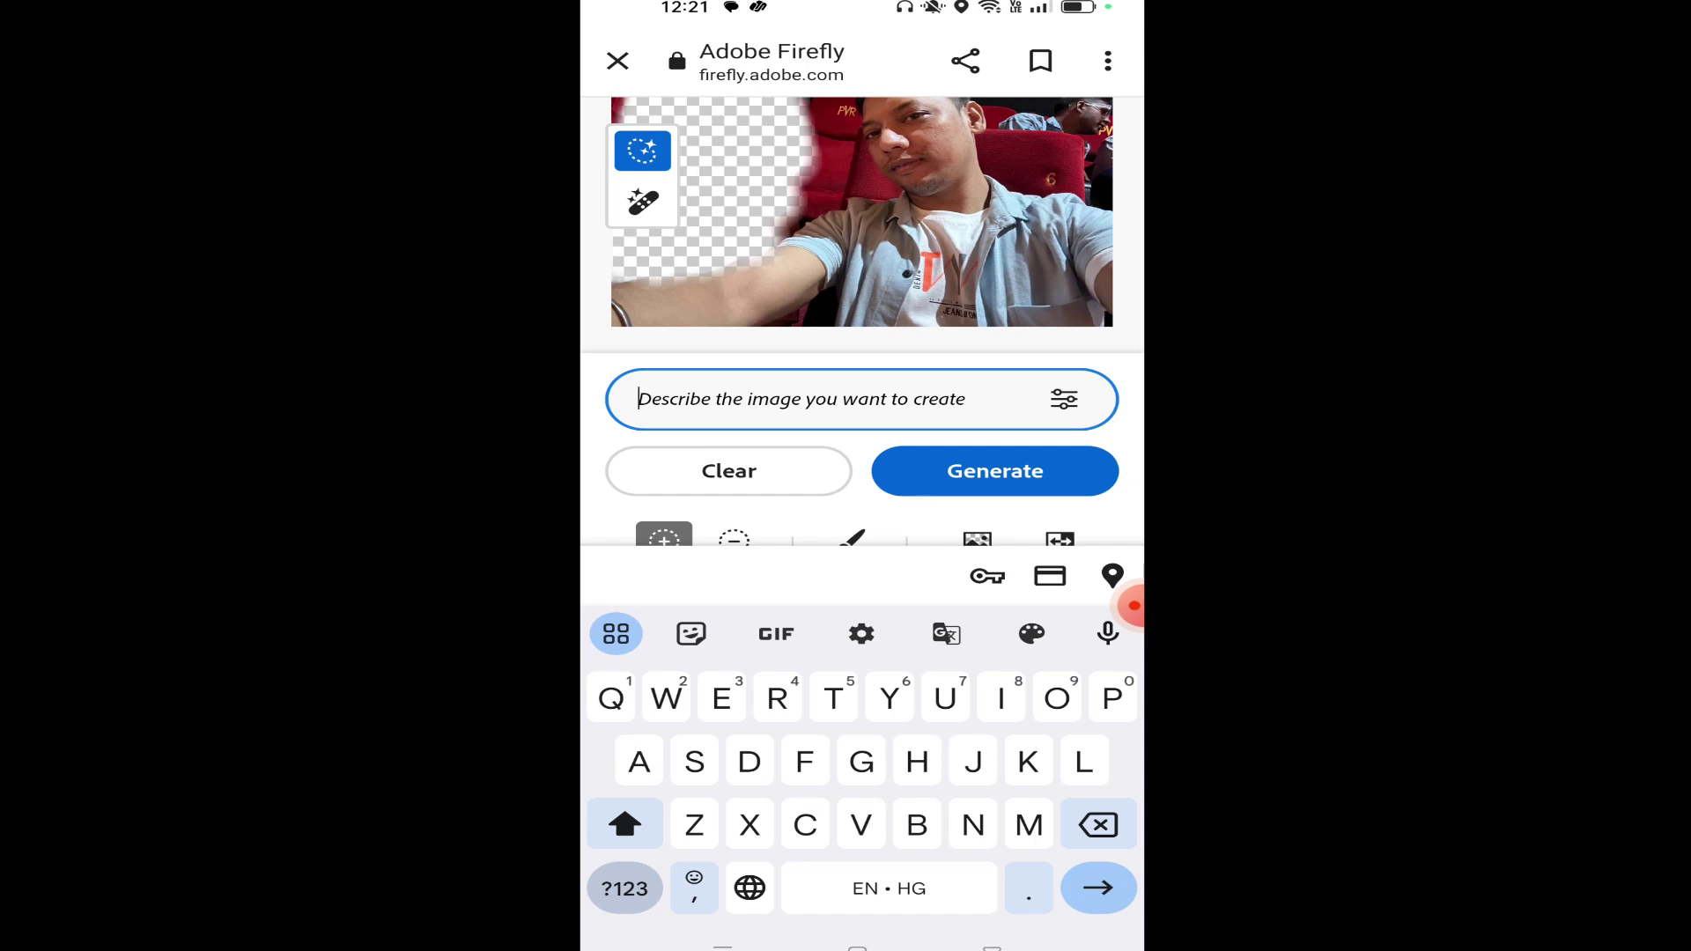
text(Men watching movies with his beauti)
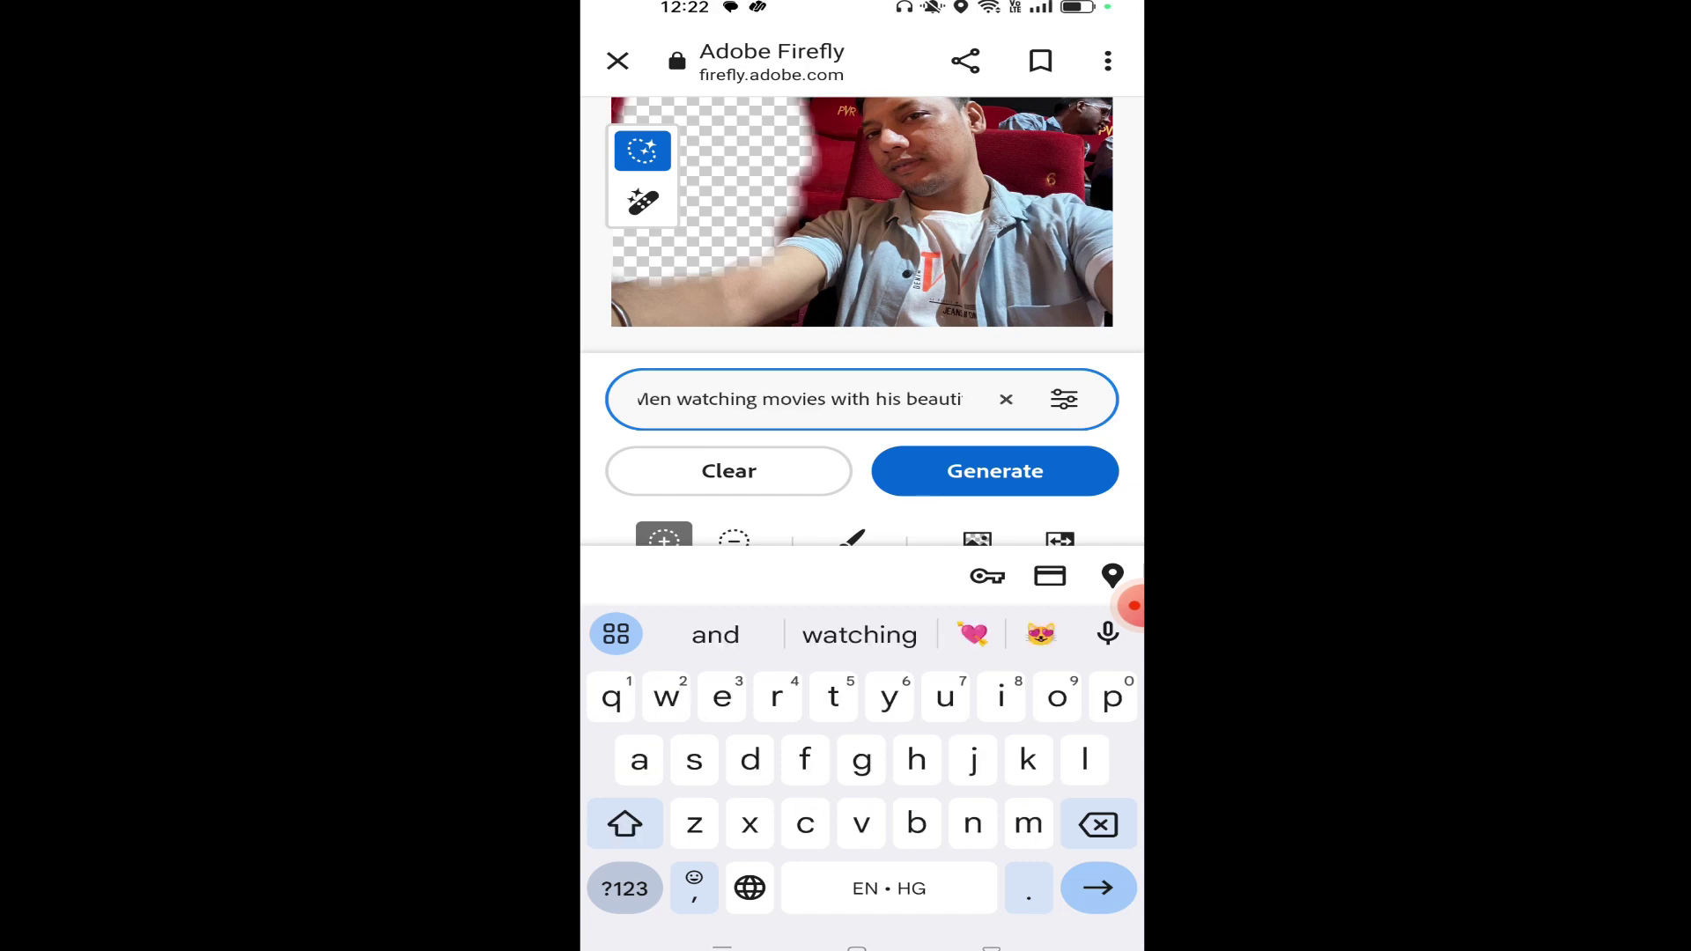
text(ful girlfriend)
key(Escape)
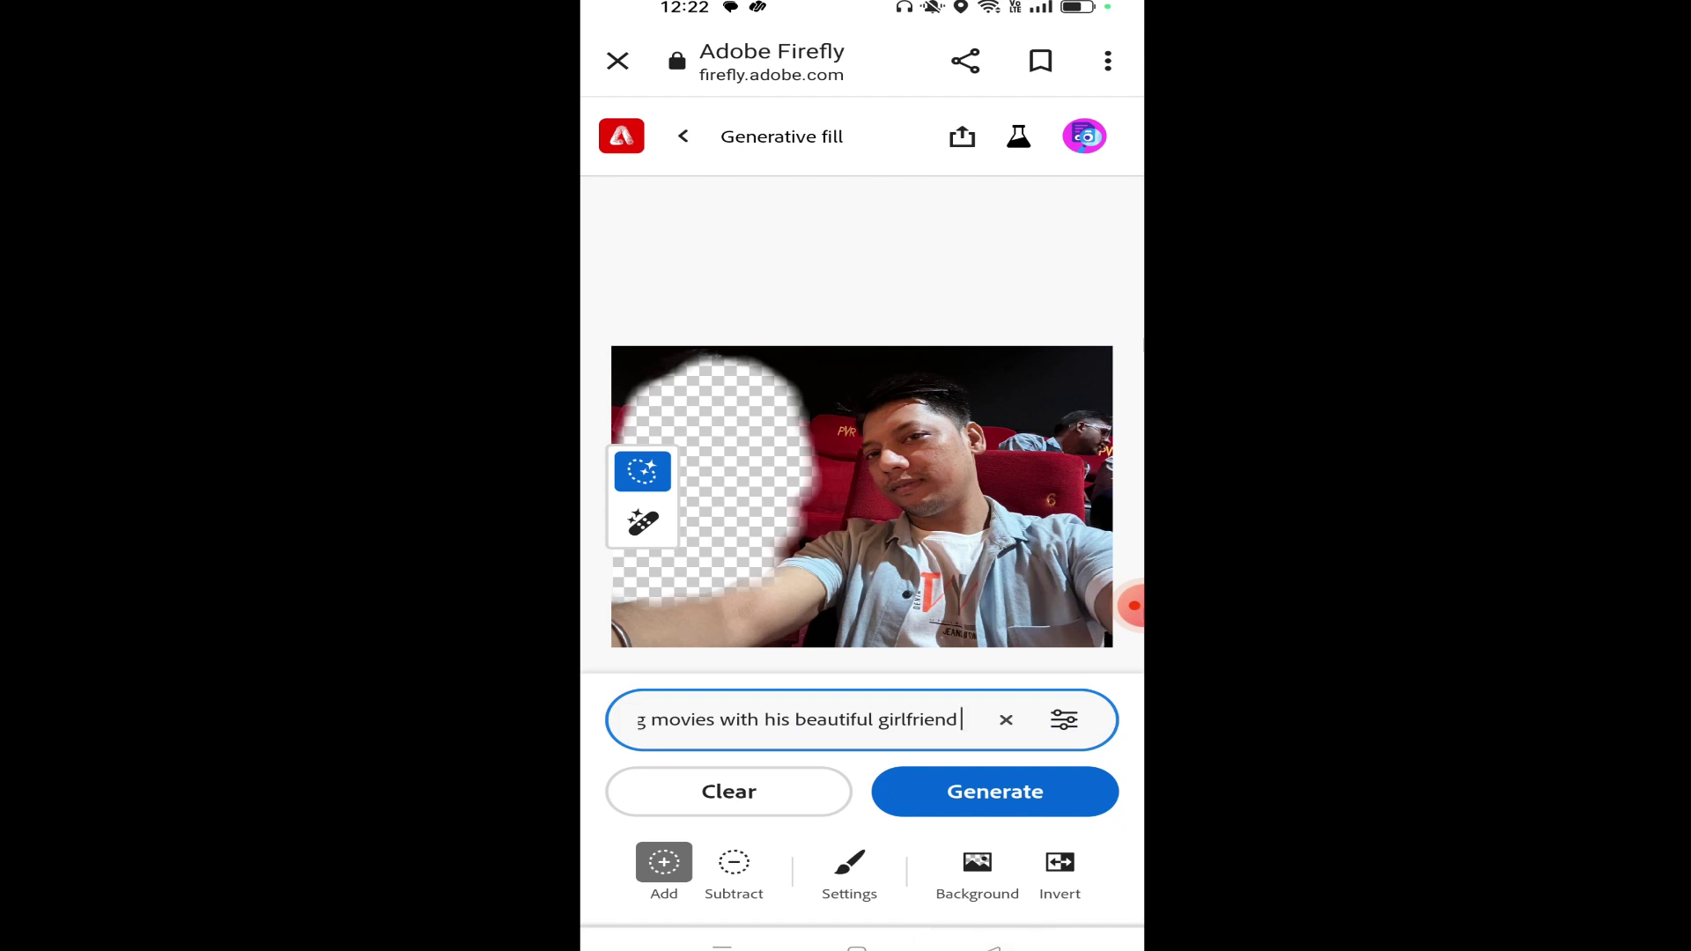
click(994, 791)
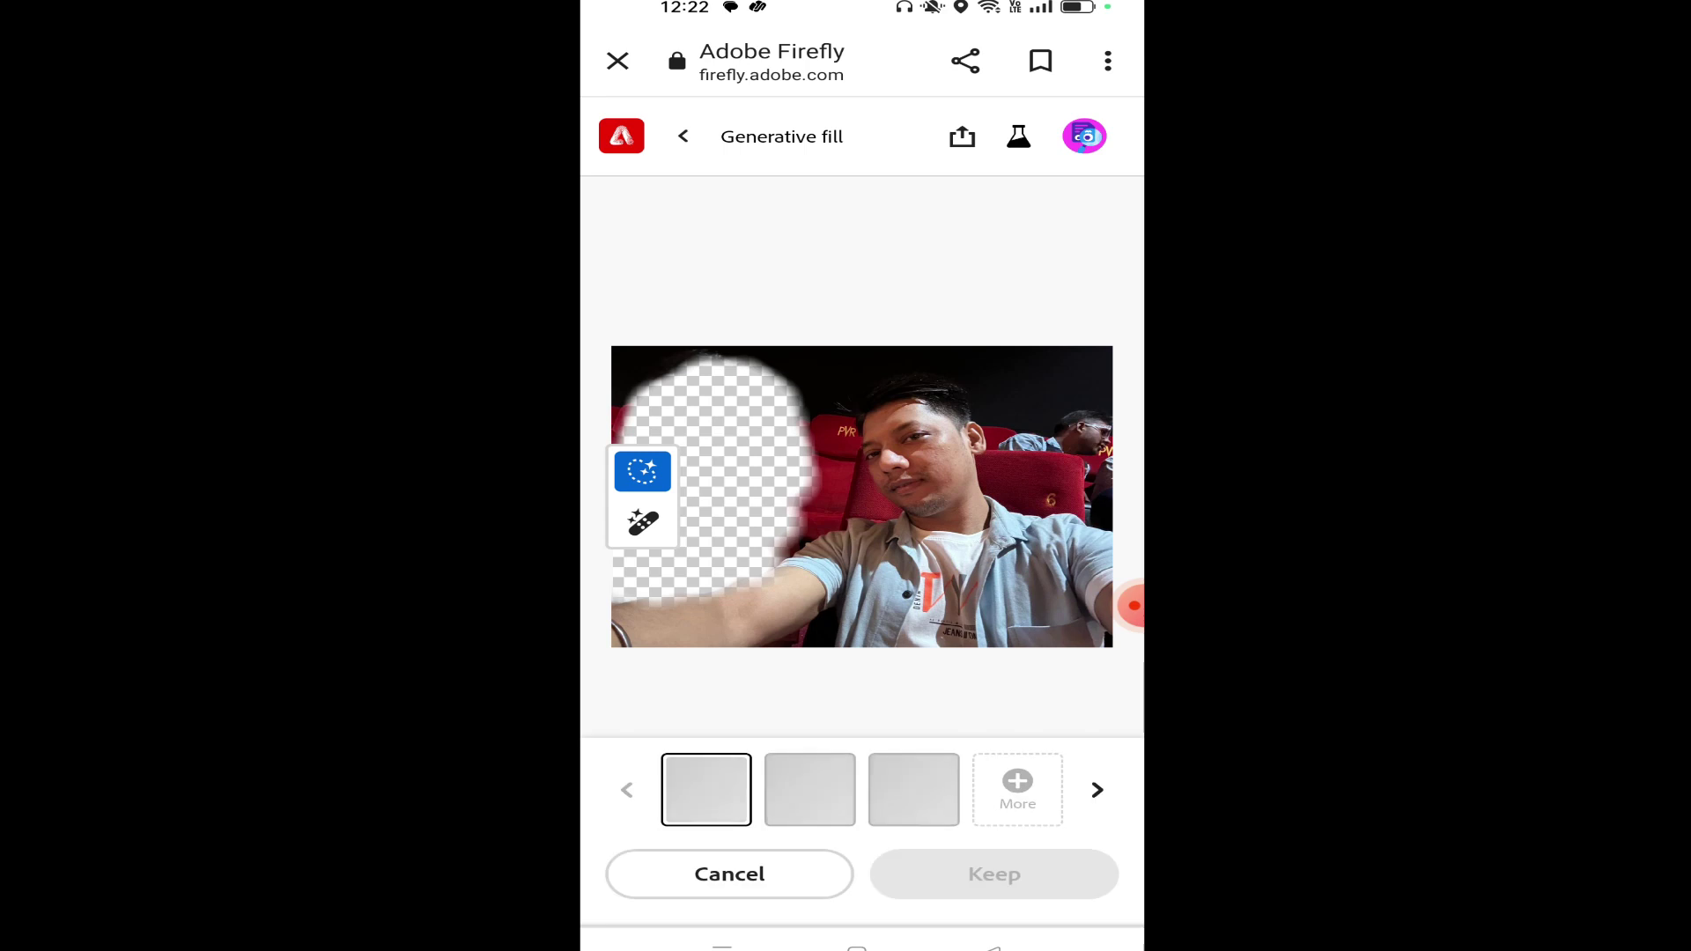
Compare the pink and red variations, keep the smiling woman in red, and bring up export.
click(706, 790)
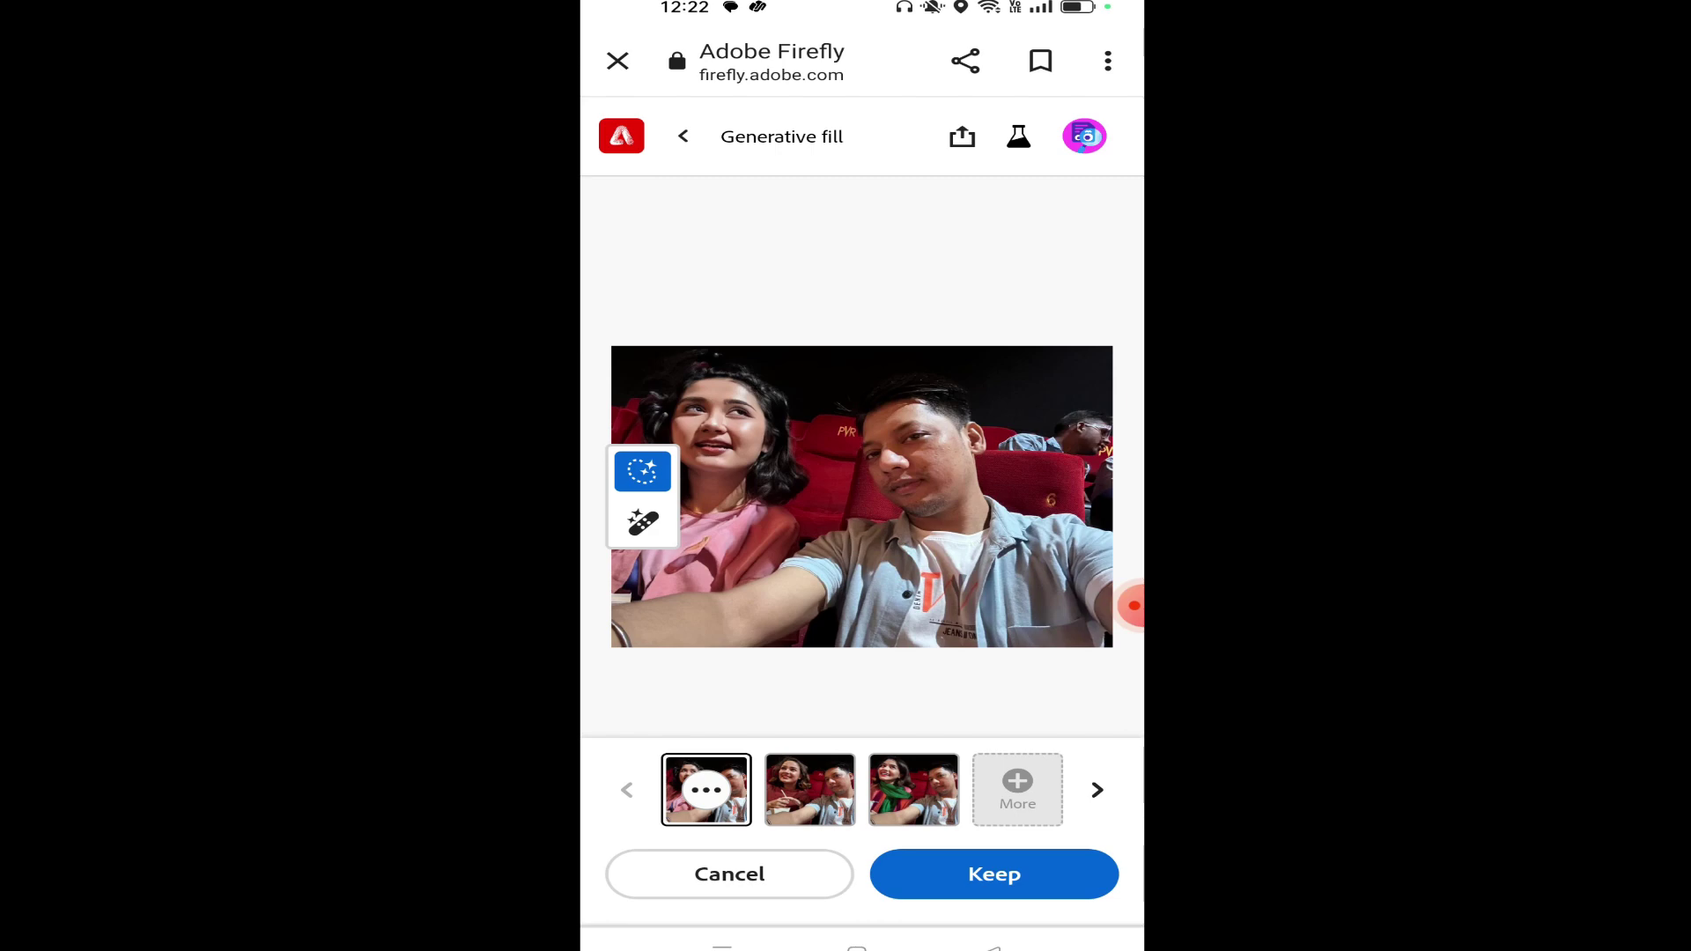
click(809, 790)
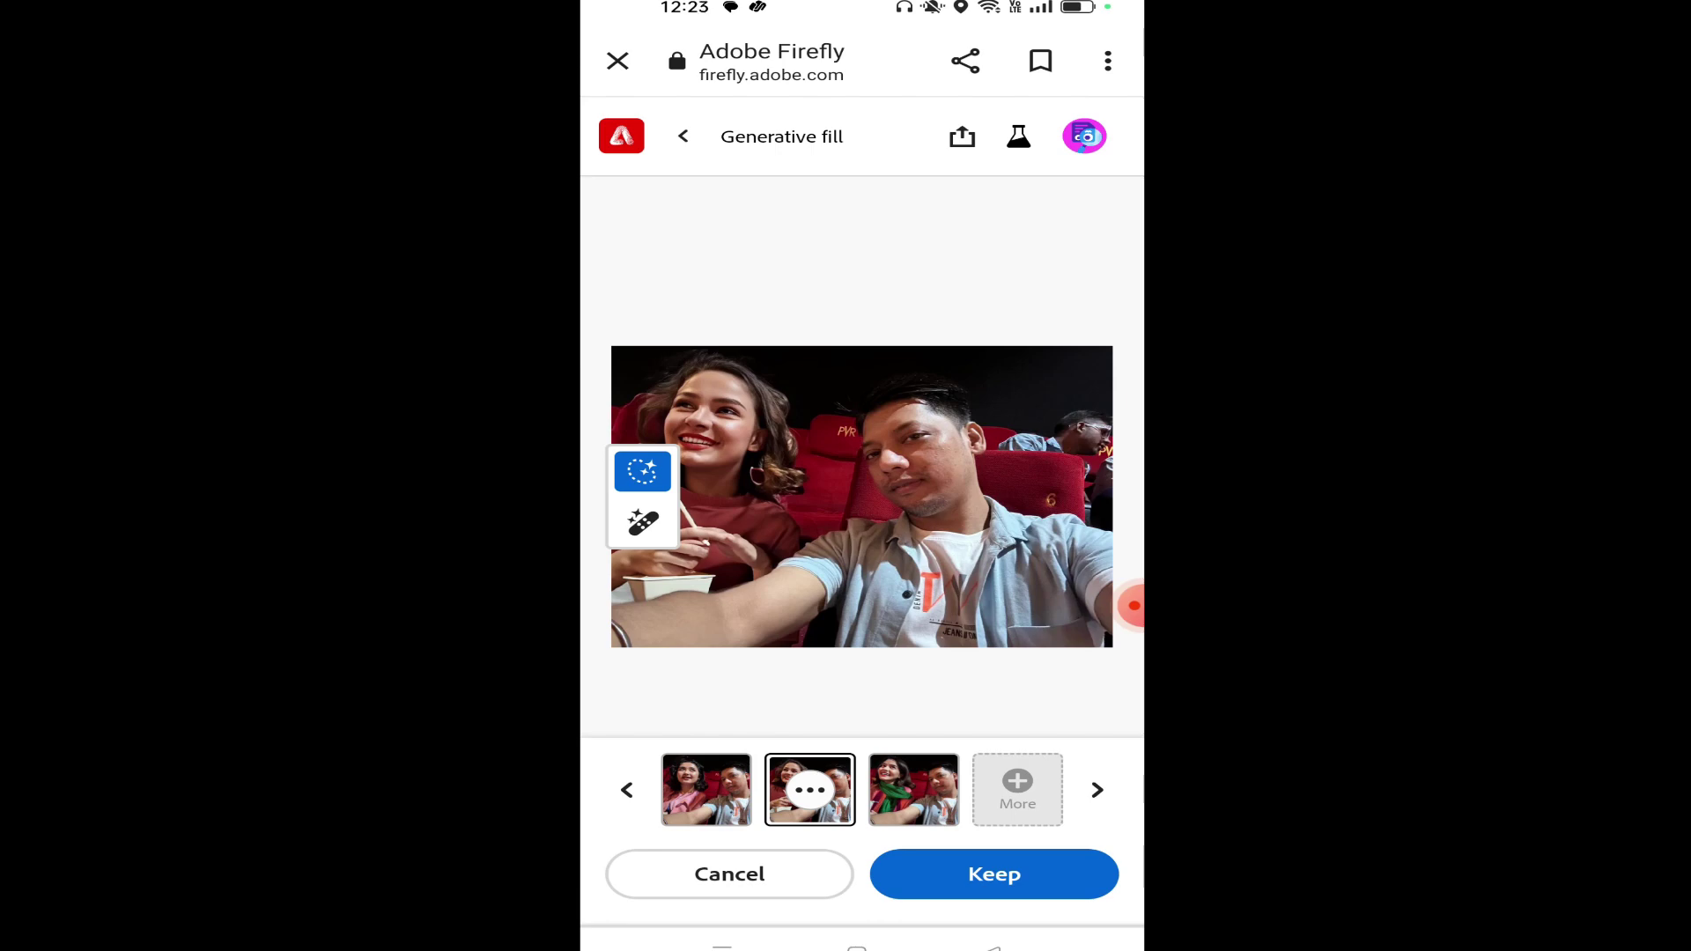
click(706, 790)
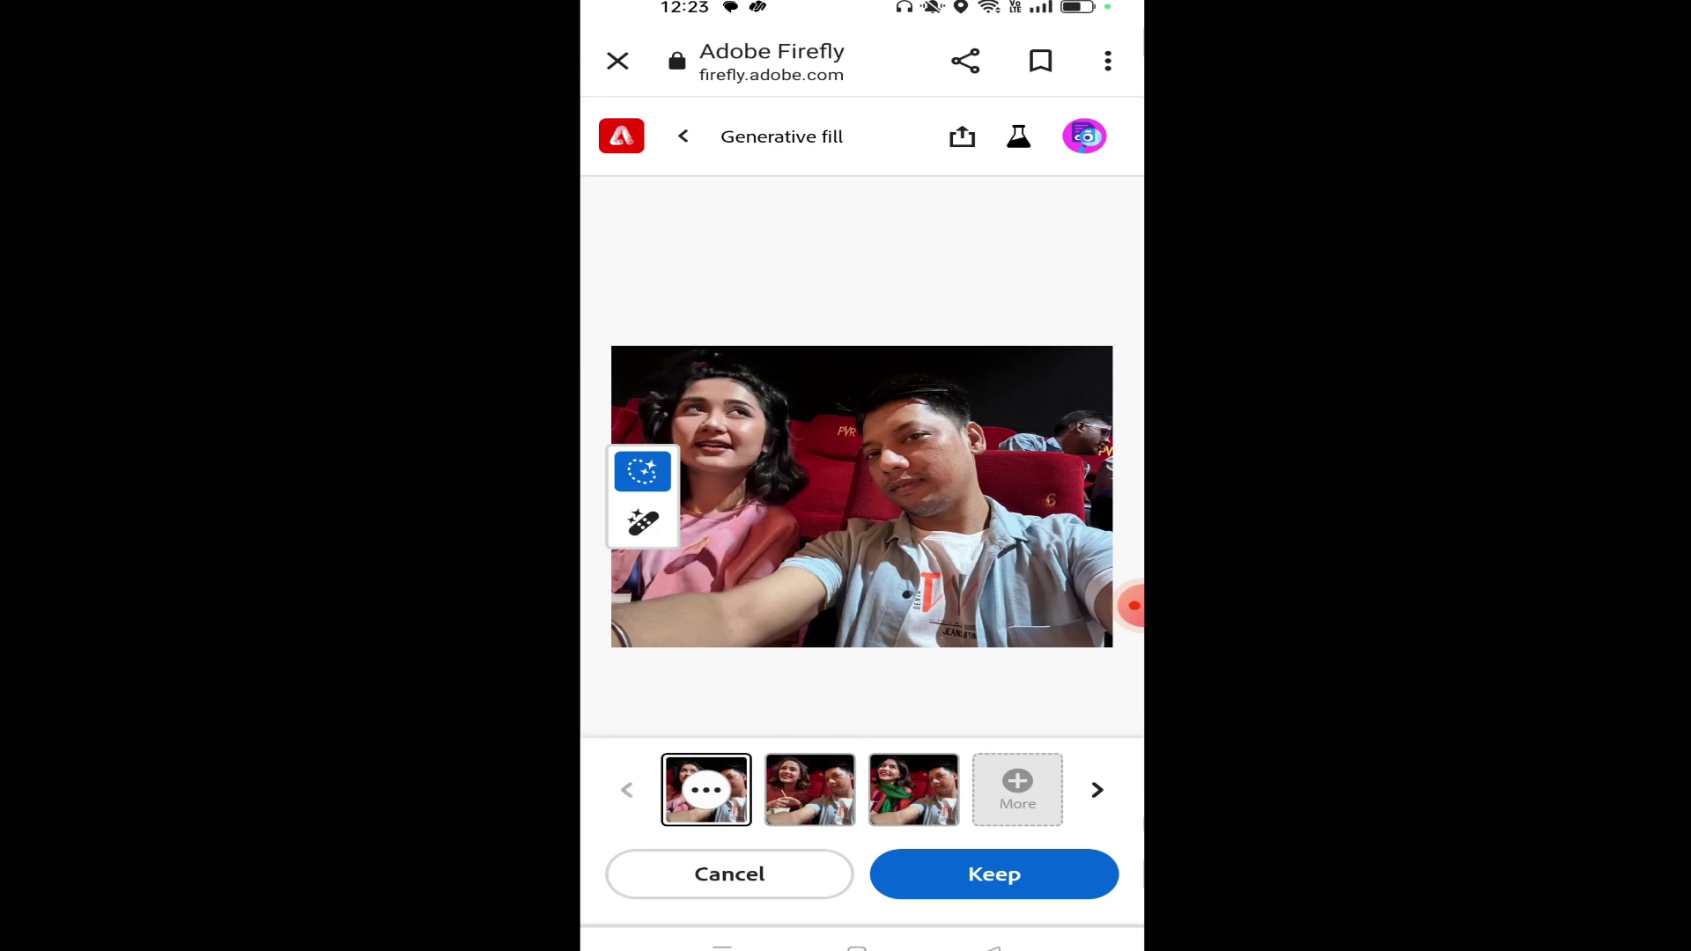
click(810, 790)
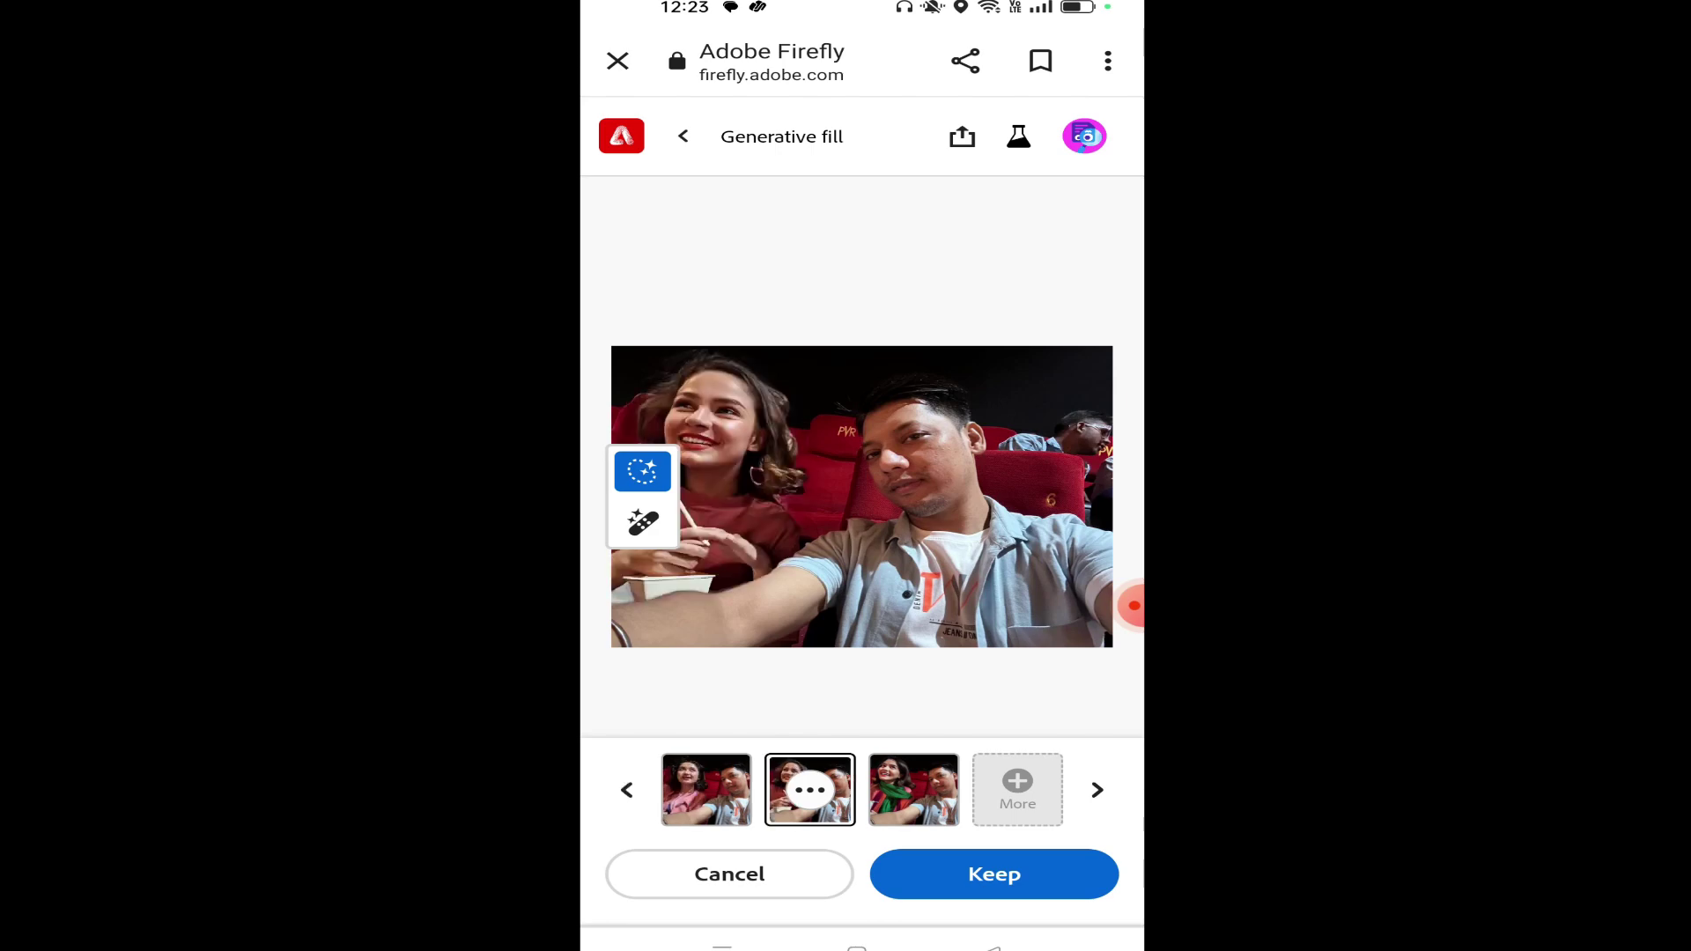
click(962, 136)
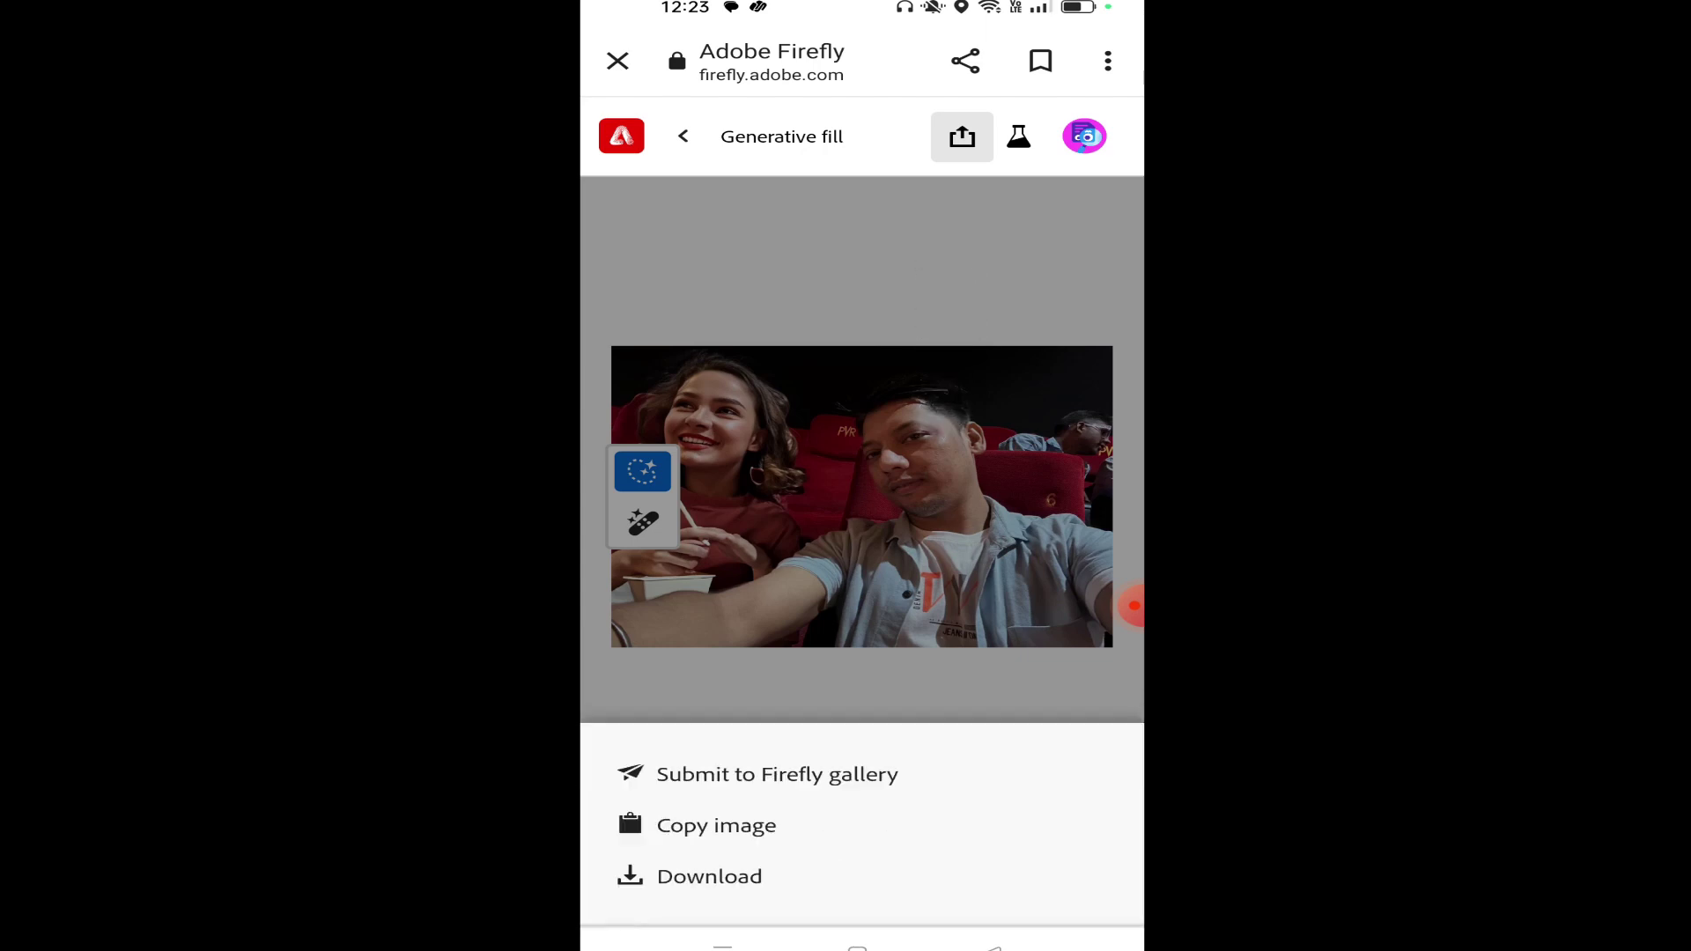
Download the edited cinema selfie to Downloads and open the saved image.
click(709, 876)
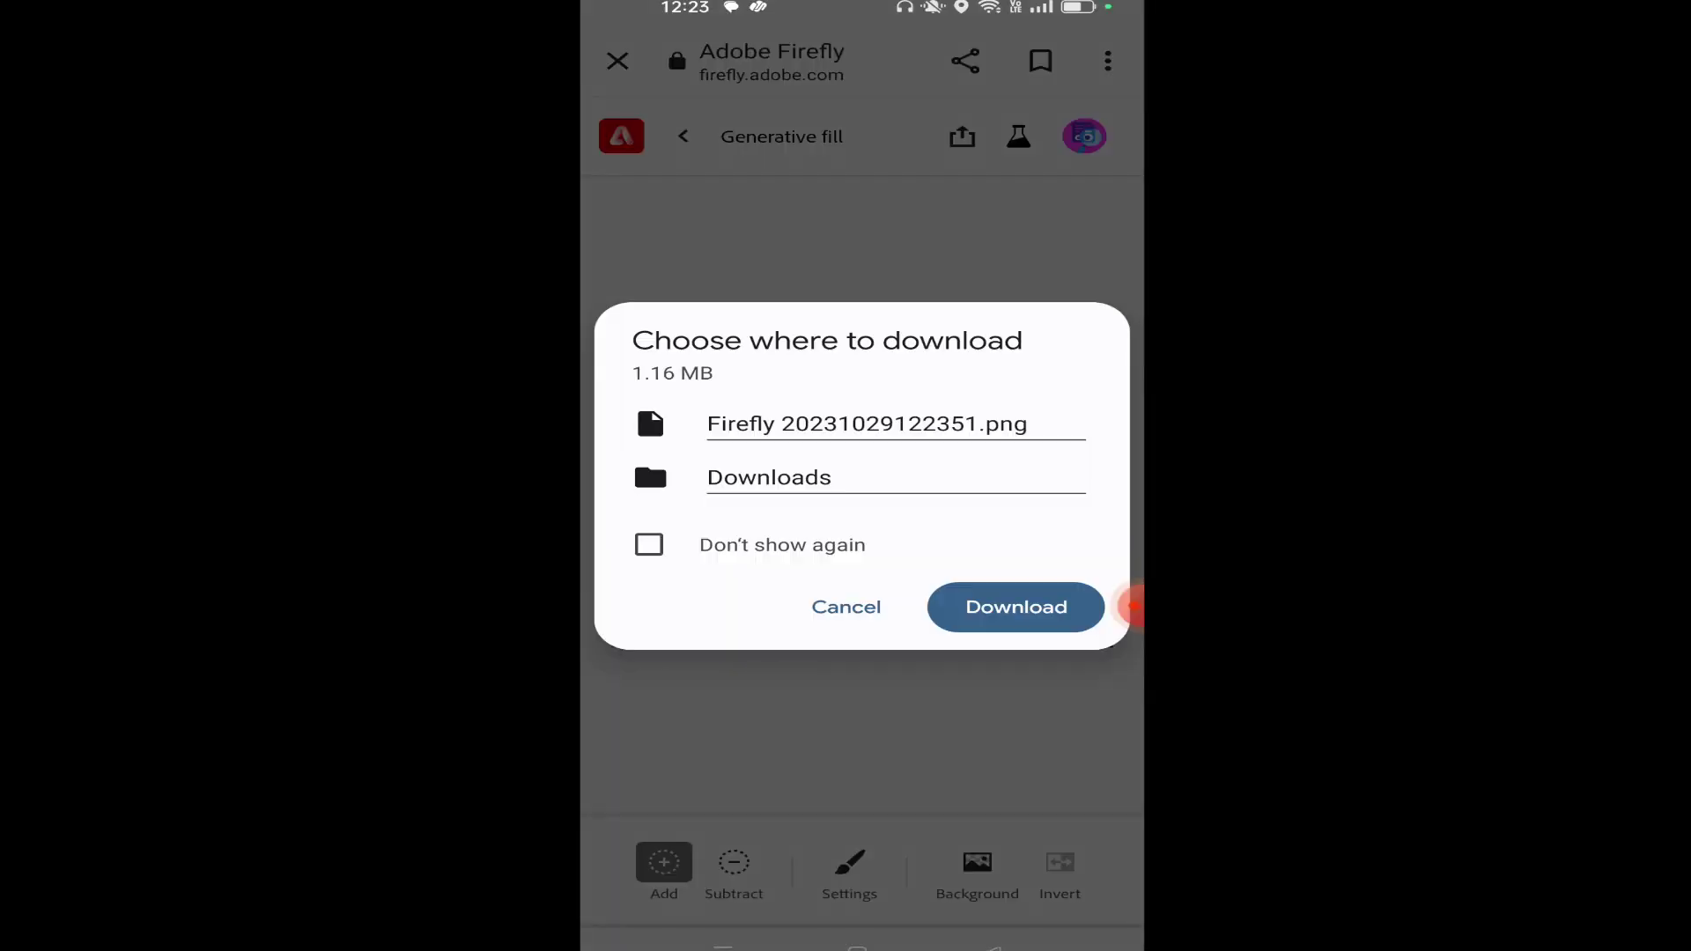
click(1015, 607)
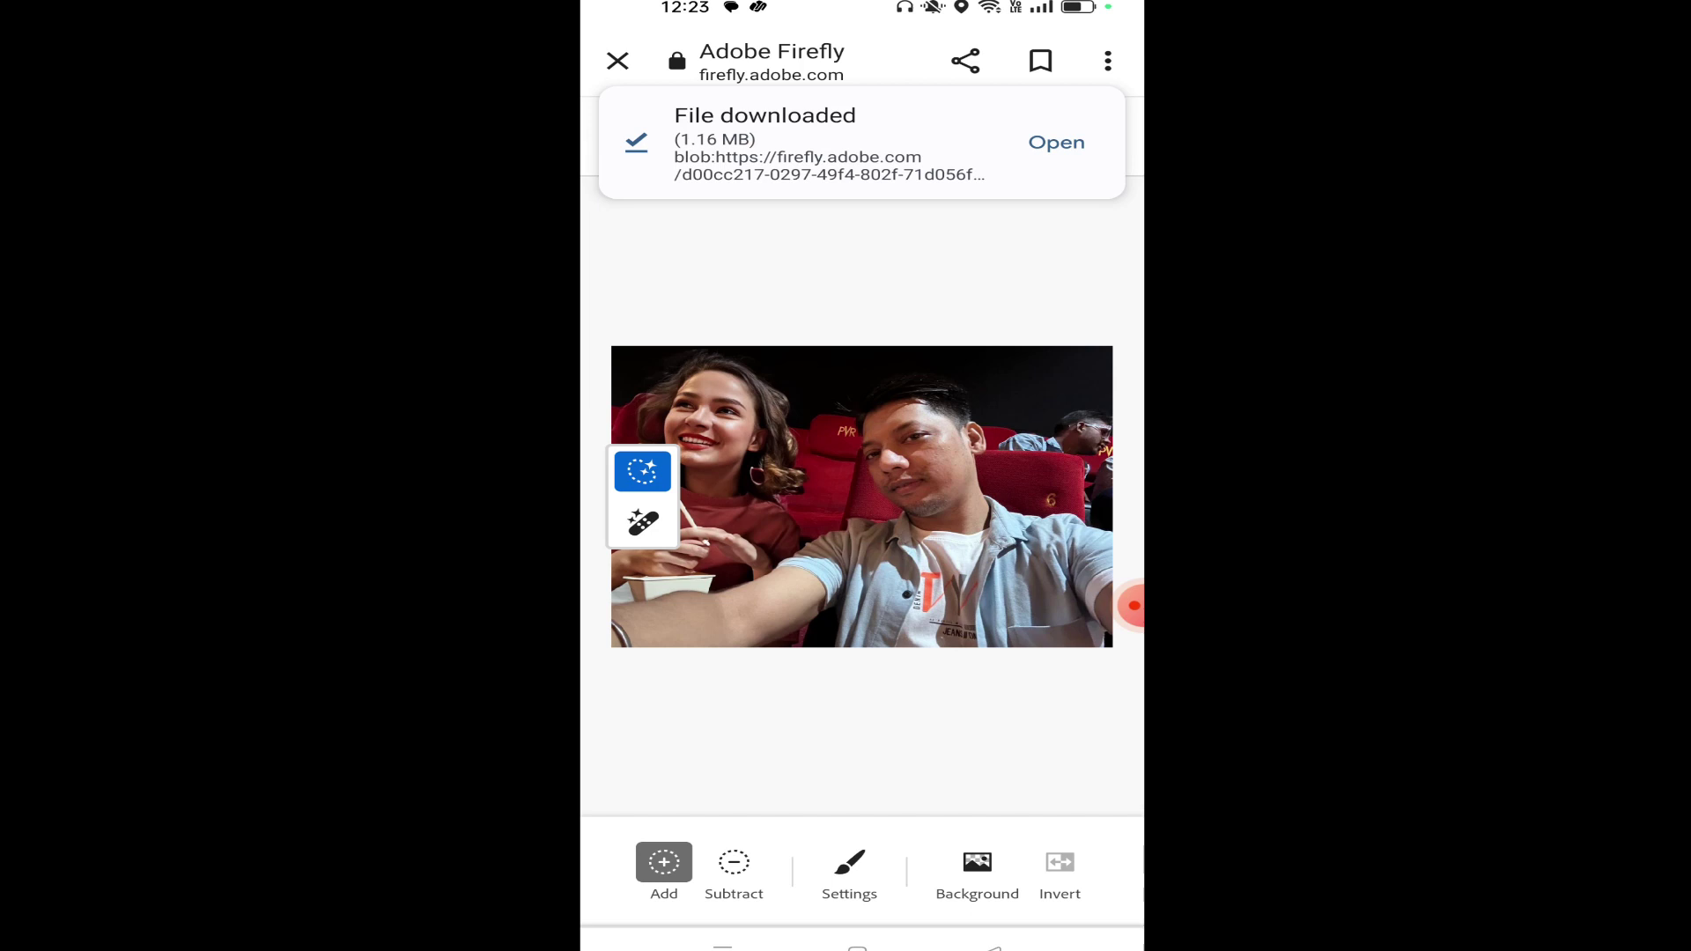
click(1056, 142)
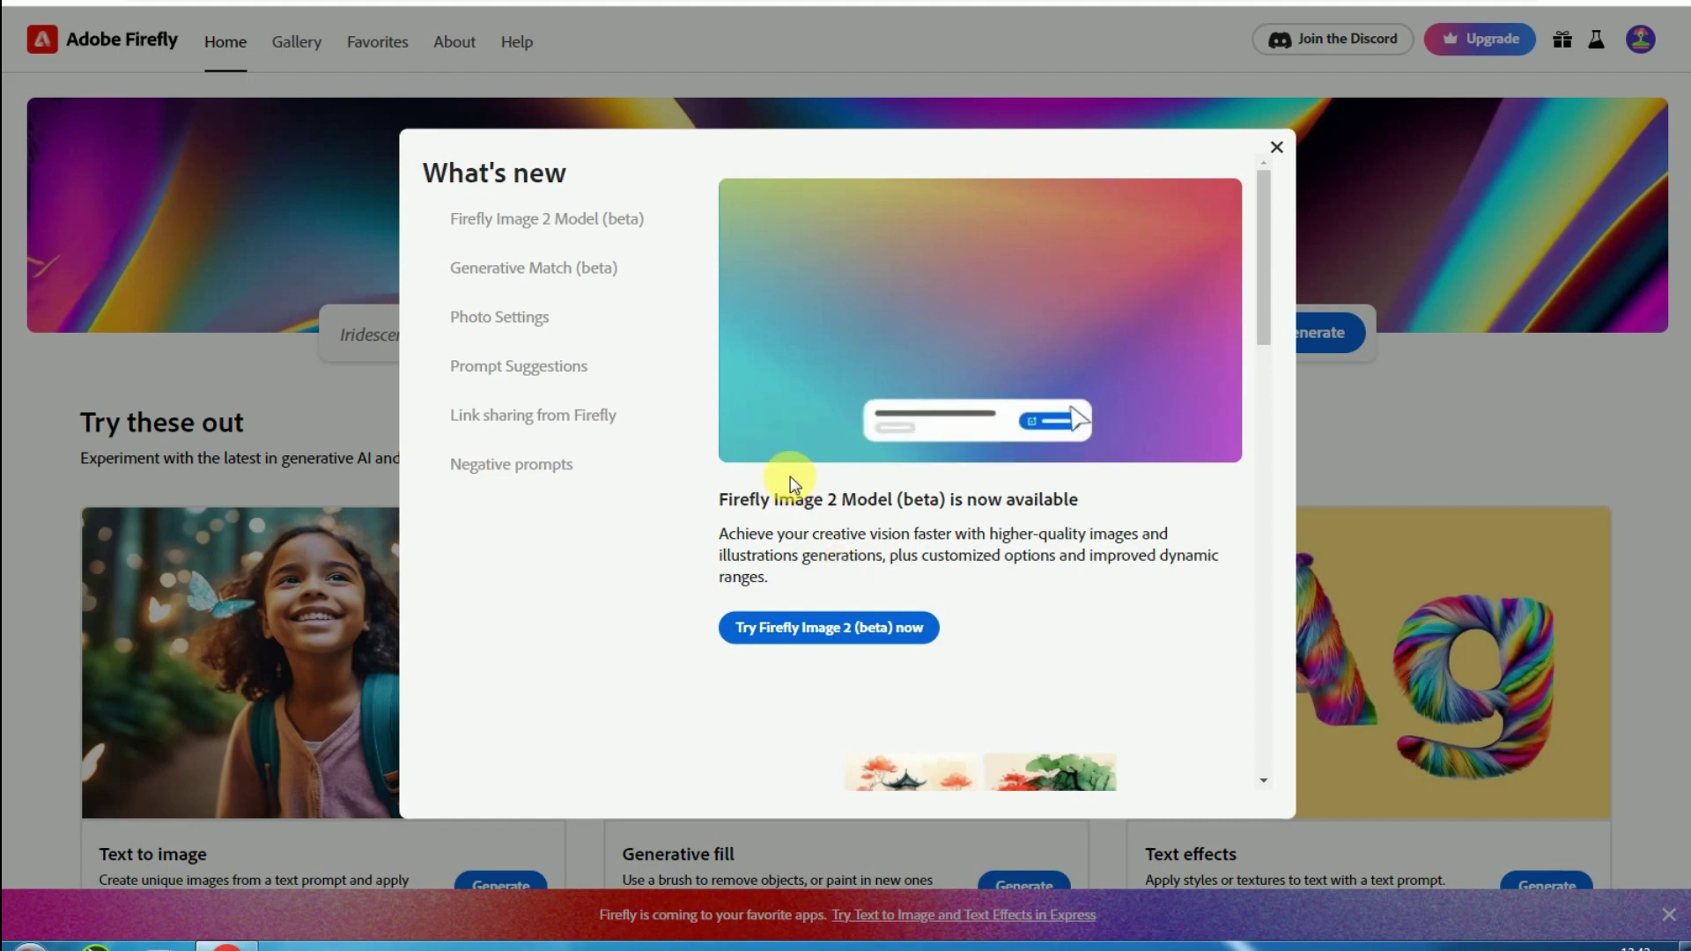
Dismiss What's new, start a desktop Generative fill project, and pick the file img.
click(1276, 147)
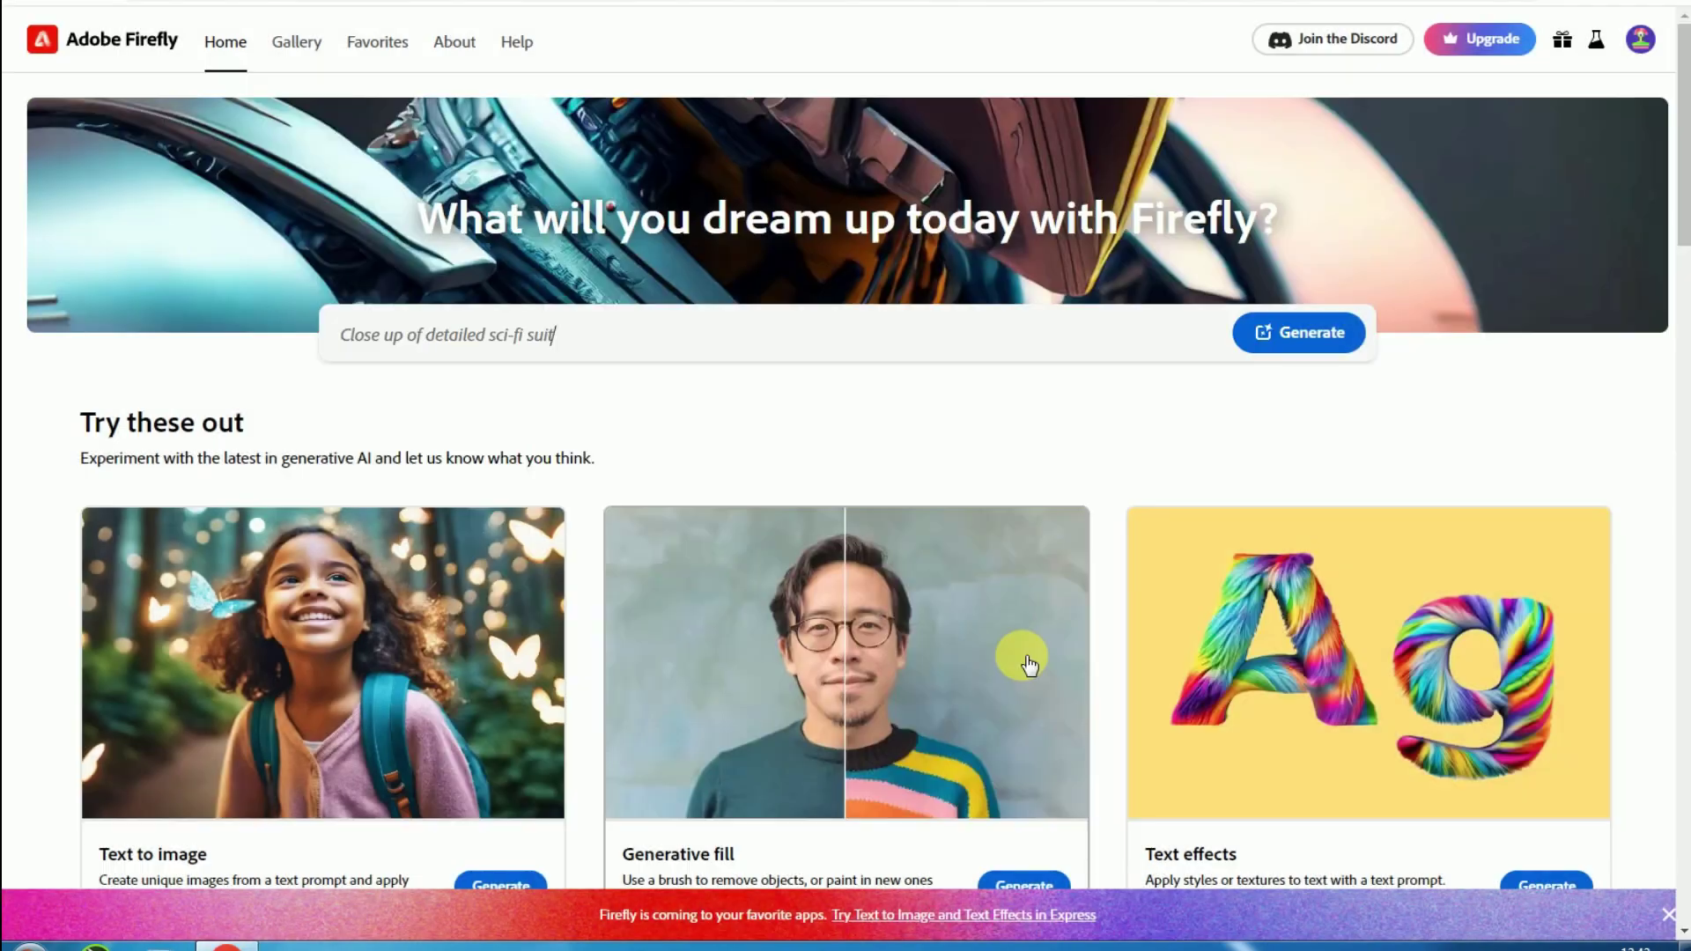
scroll(1144, 488, down, 3)
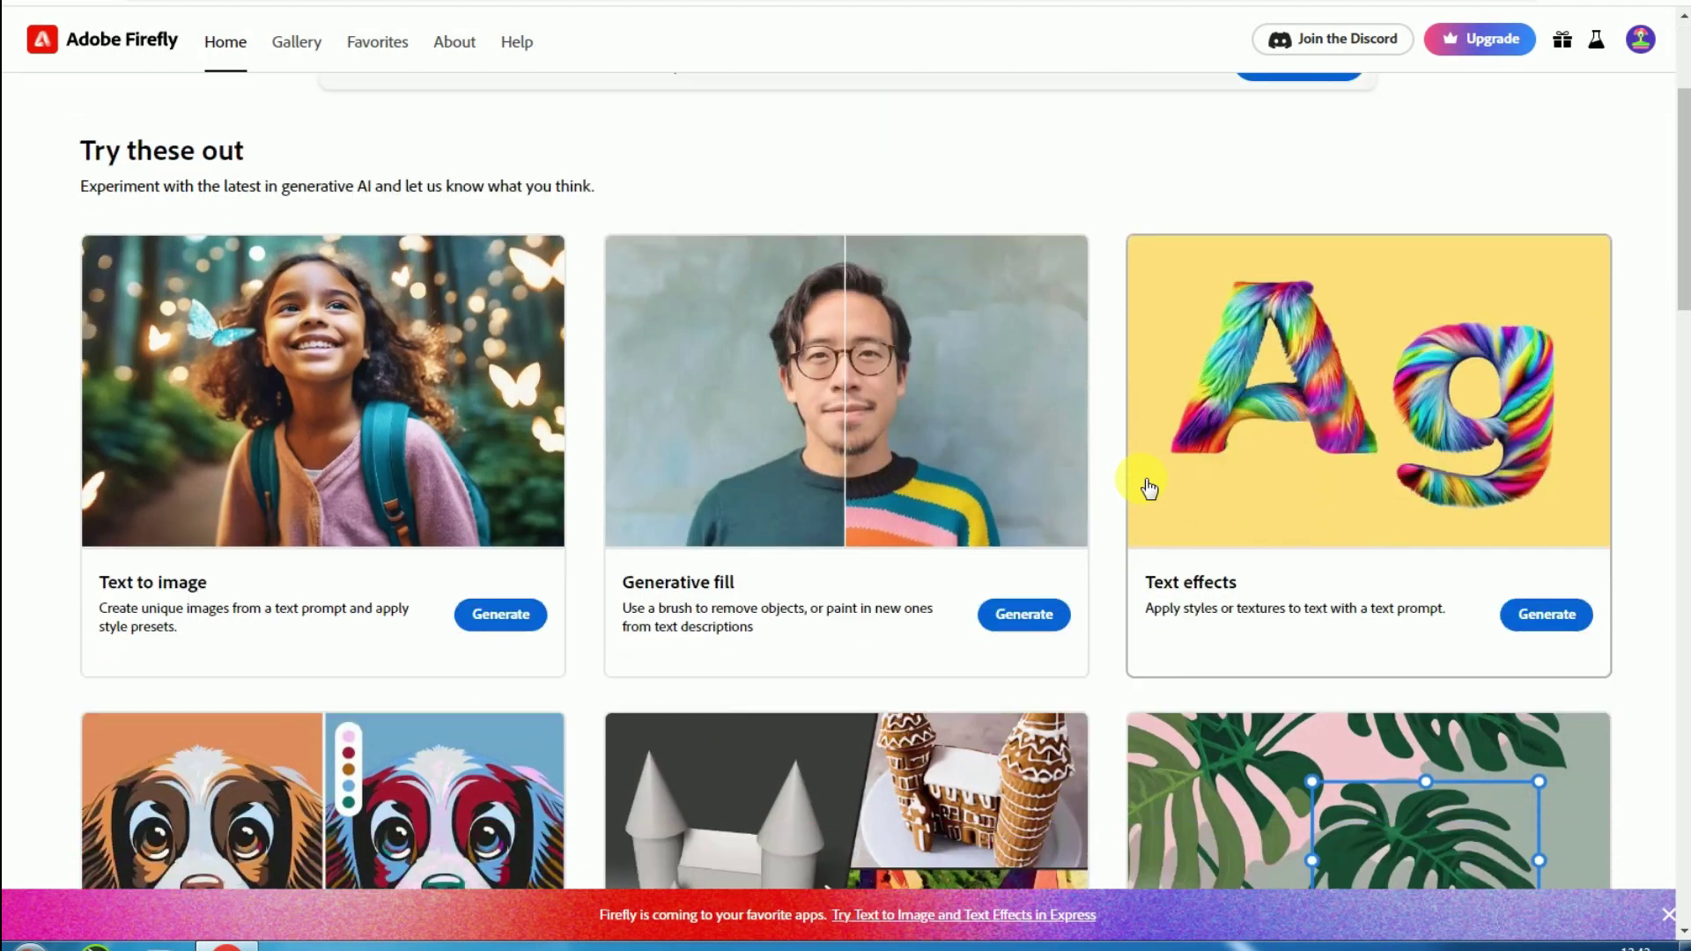
scroll(1149, 489, down, 2)
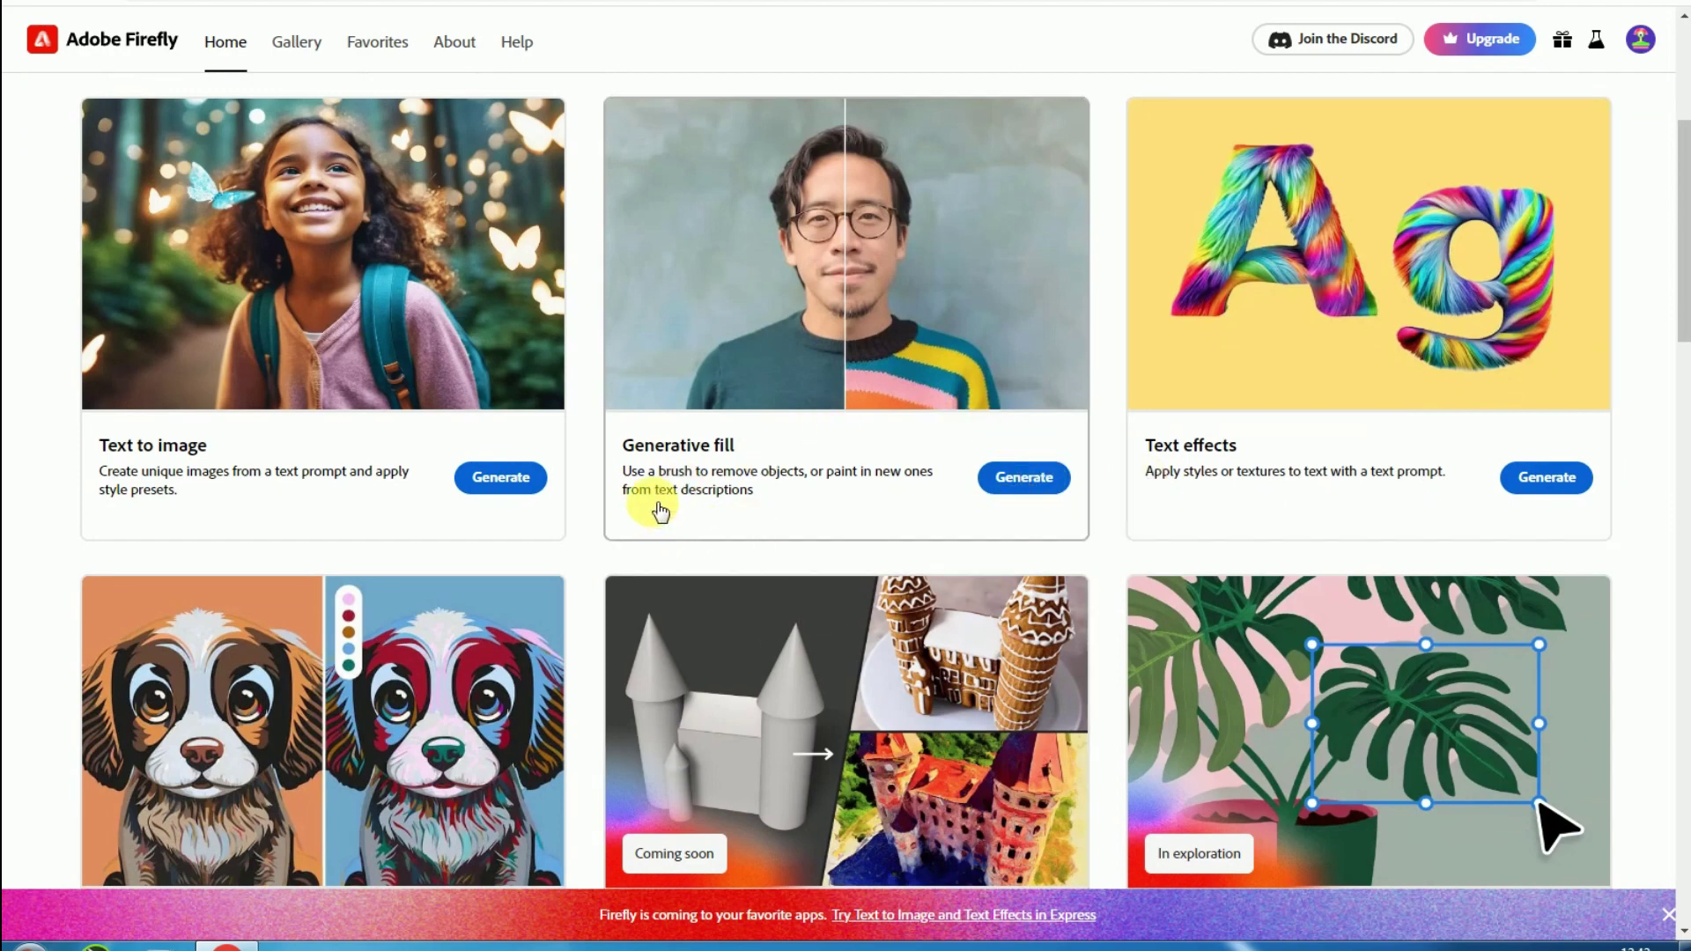
click(1022, 479)
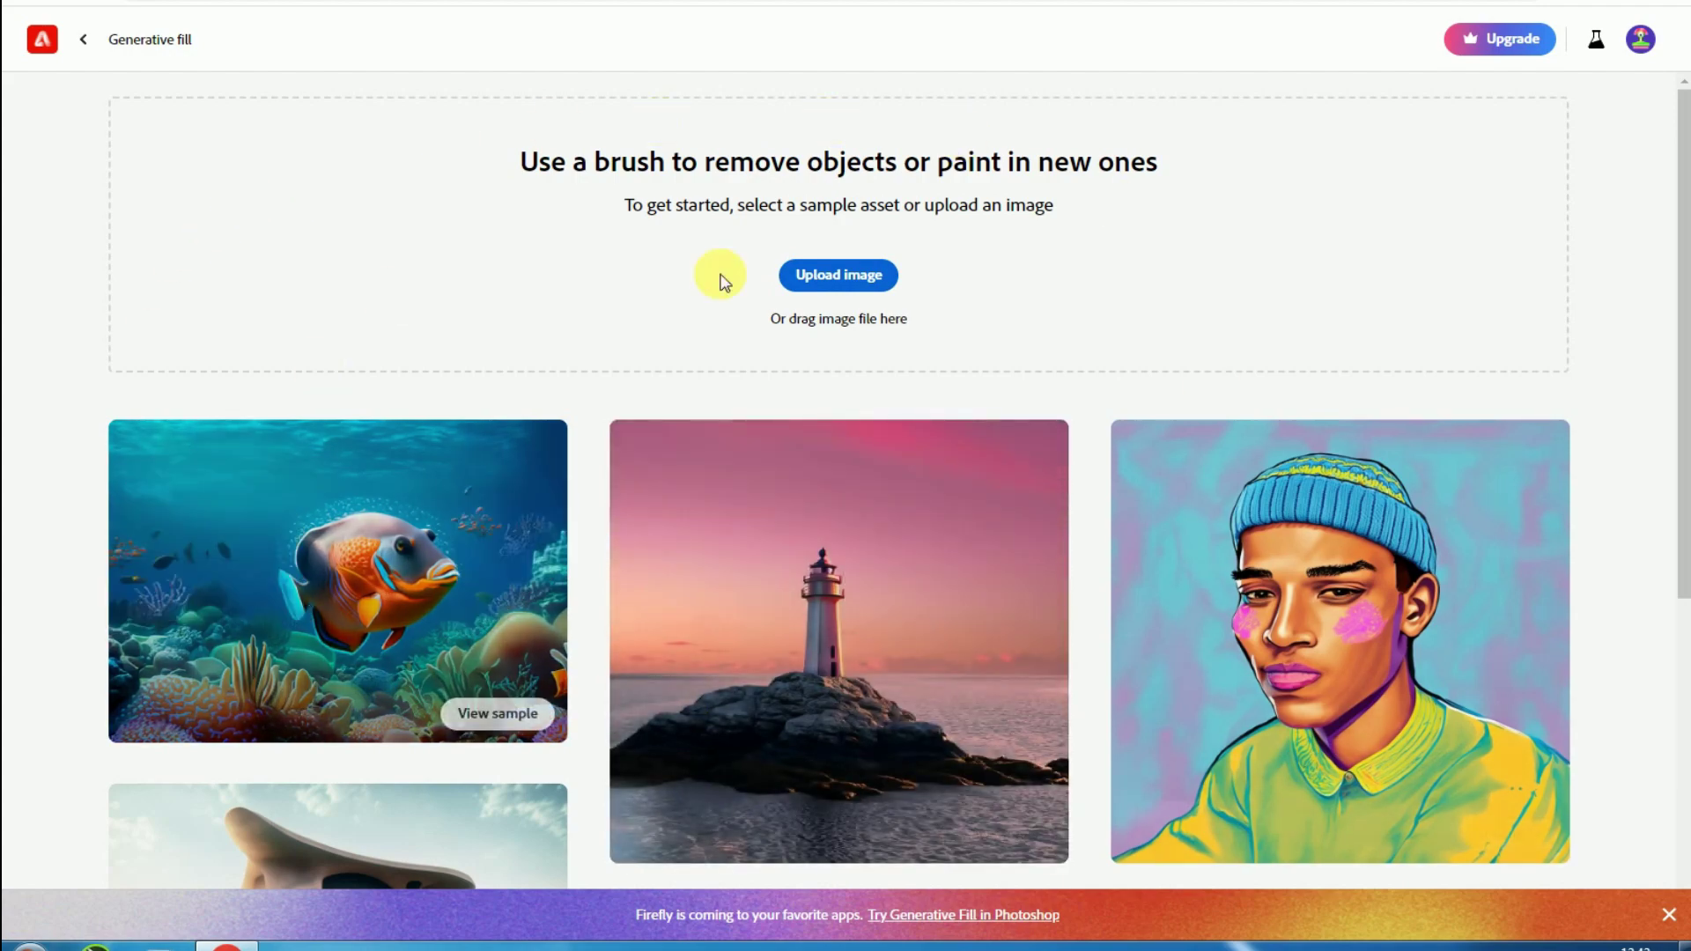
click(836, 275)
click(645, 308)
Load the street selfie and brush out the man in sunglasses with Insert, brush at 30%.
click(1445, 859)
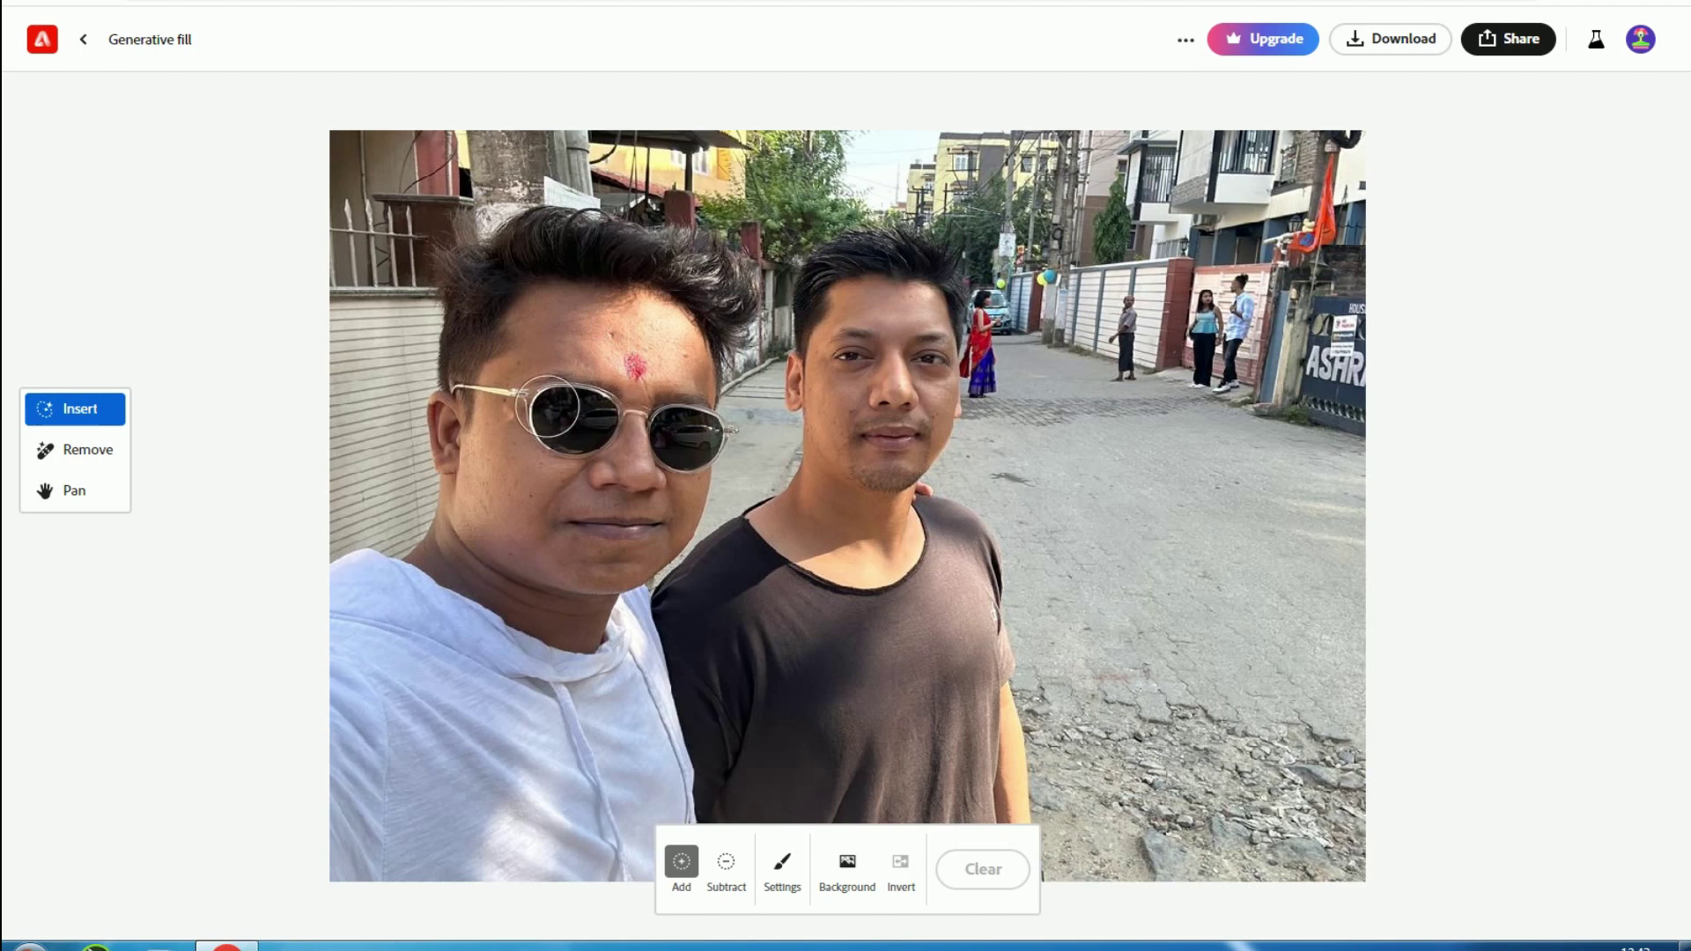
click(78, 408)
mouse_move(546, 302)
mouse_down()
mouse_move(648, 342)
mouse_move(480, 295)
mouse_up()
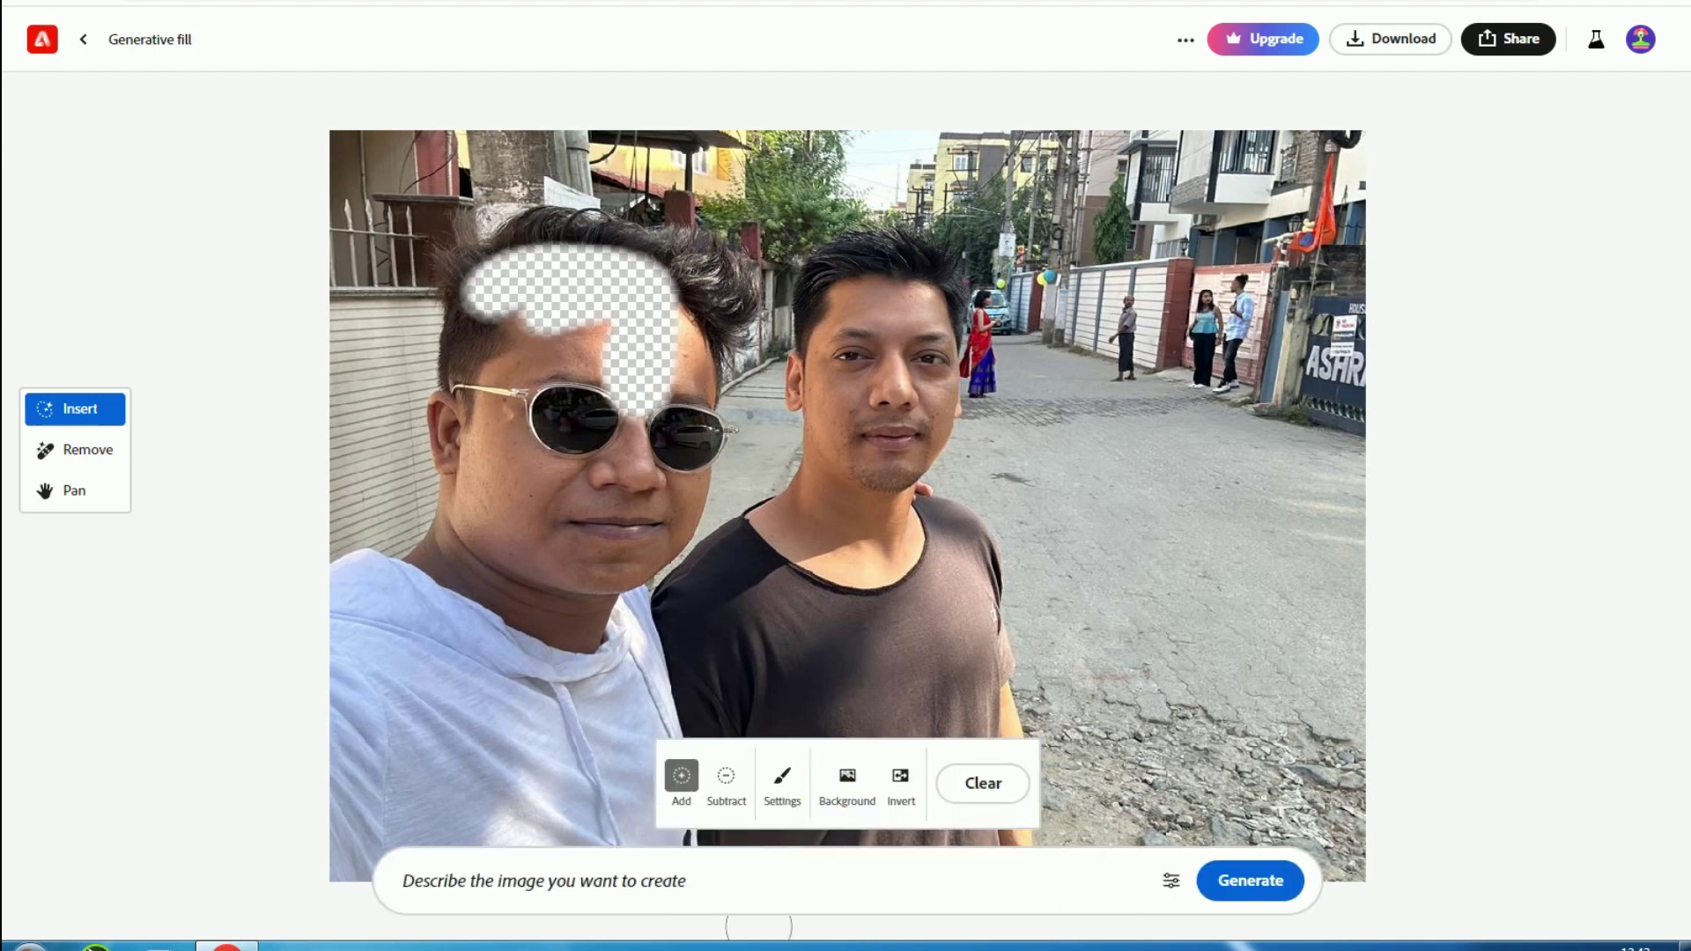
click(784, 780)
mouse_move(867, 602)
mouse_down()
mouse_move(843, 603)
mouse_move(862, 602)
mouse_up()
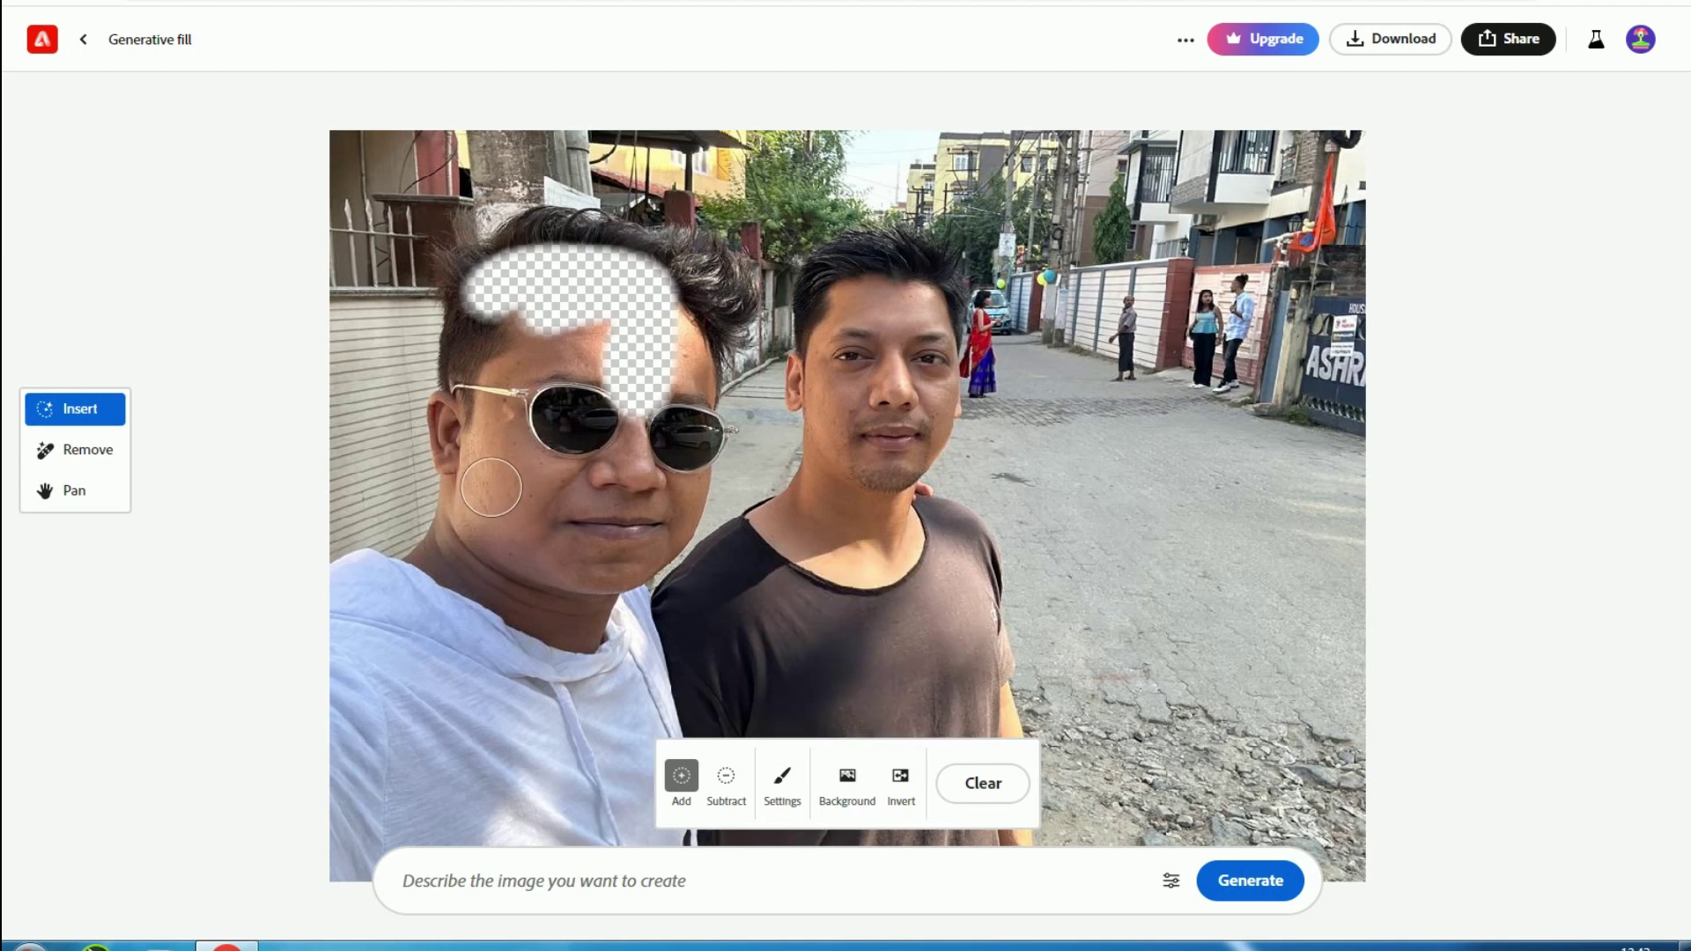
mouse_move(492, 489)
mouse_down()
mouse_move(493, 348)
mouse_move(460, 239)
mouse_move(429, 592)
mouse_up()
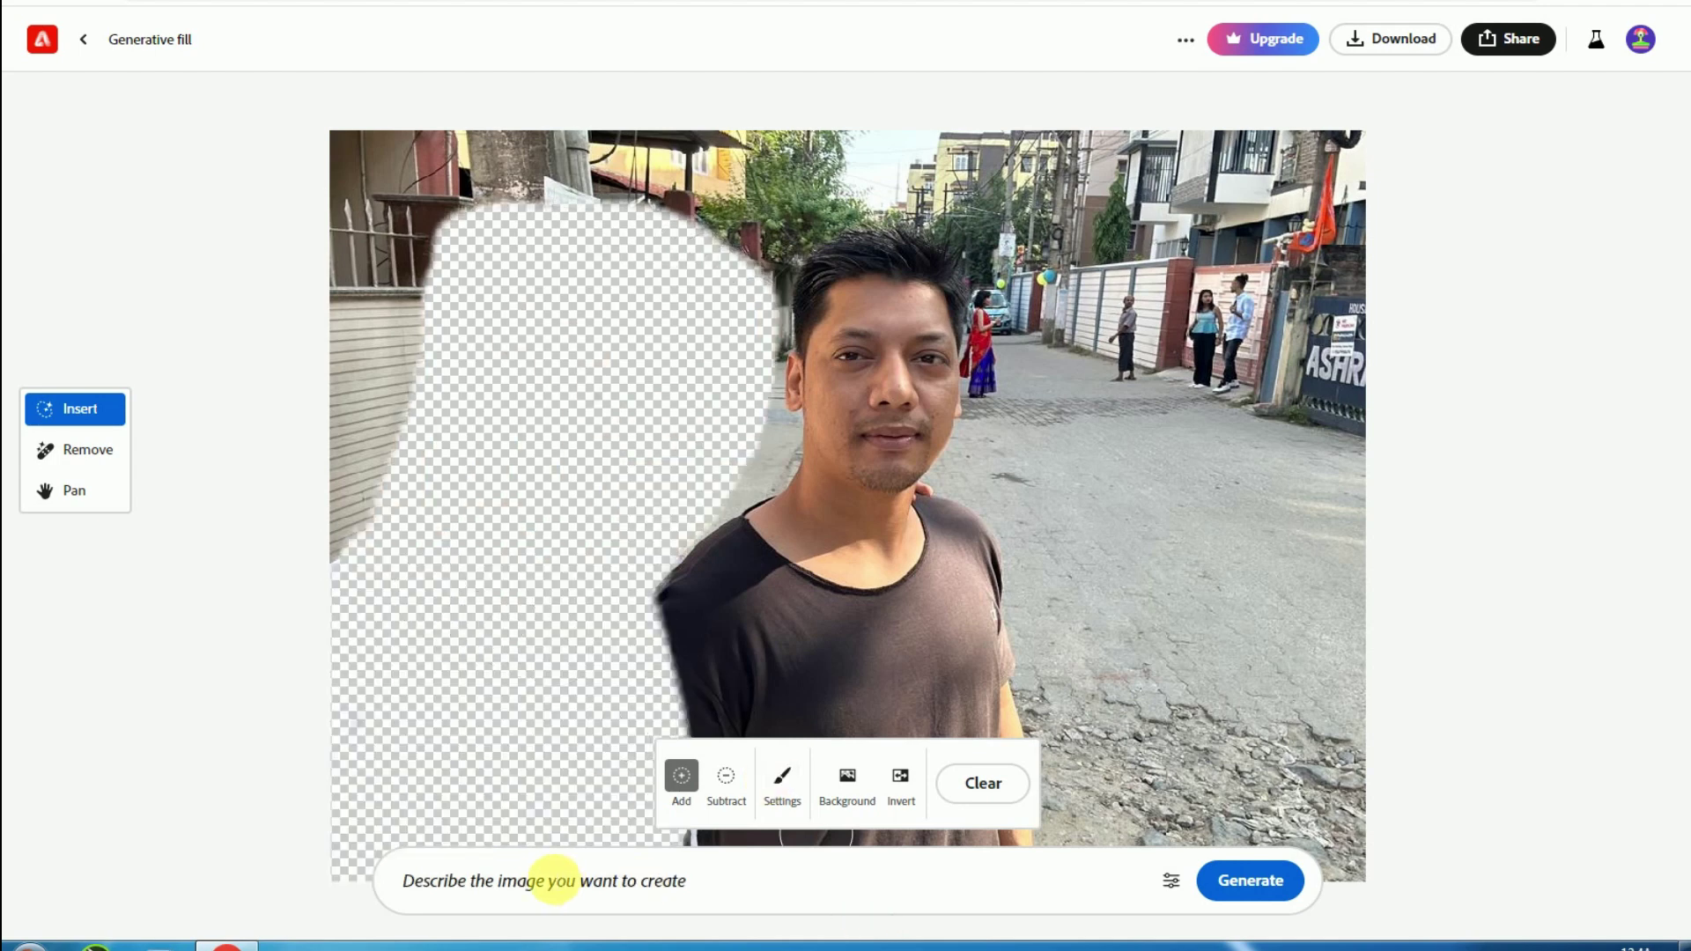
click(505, 896)
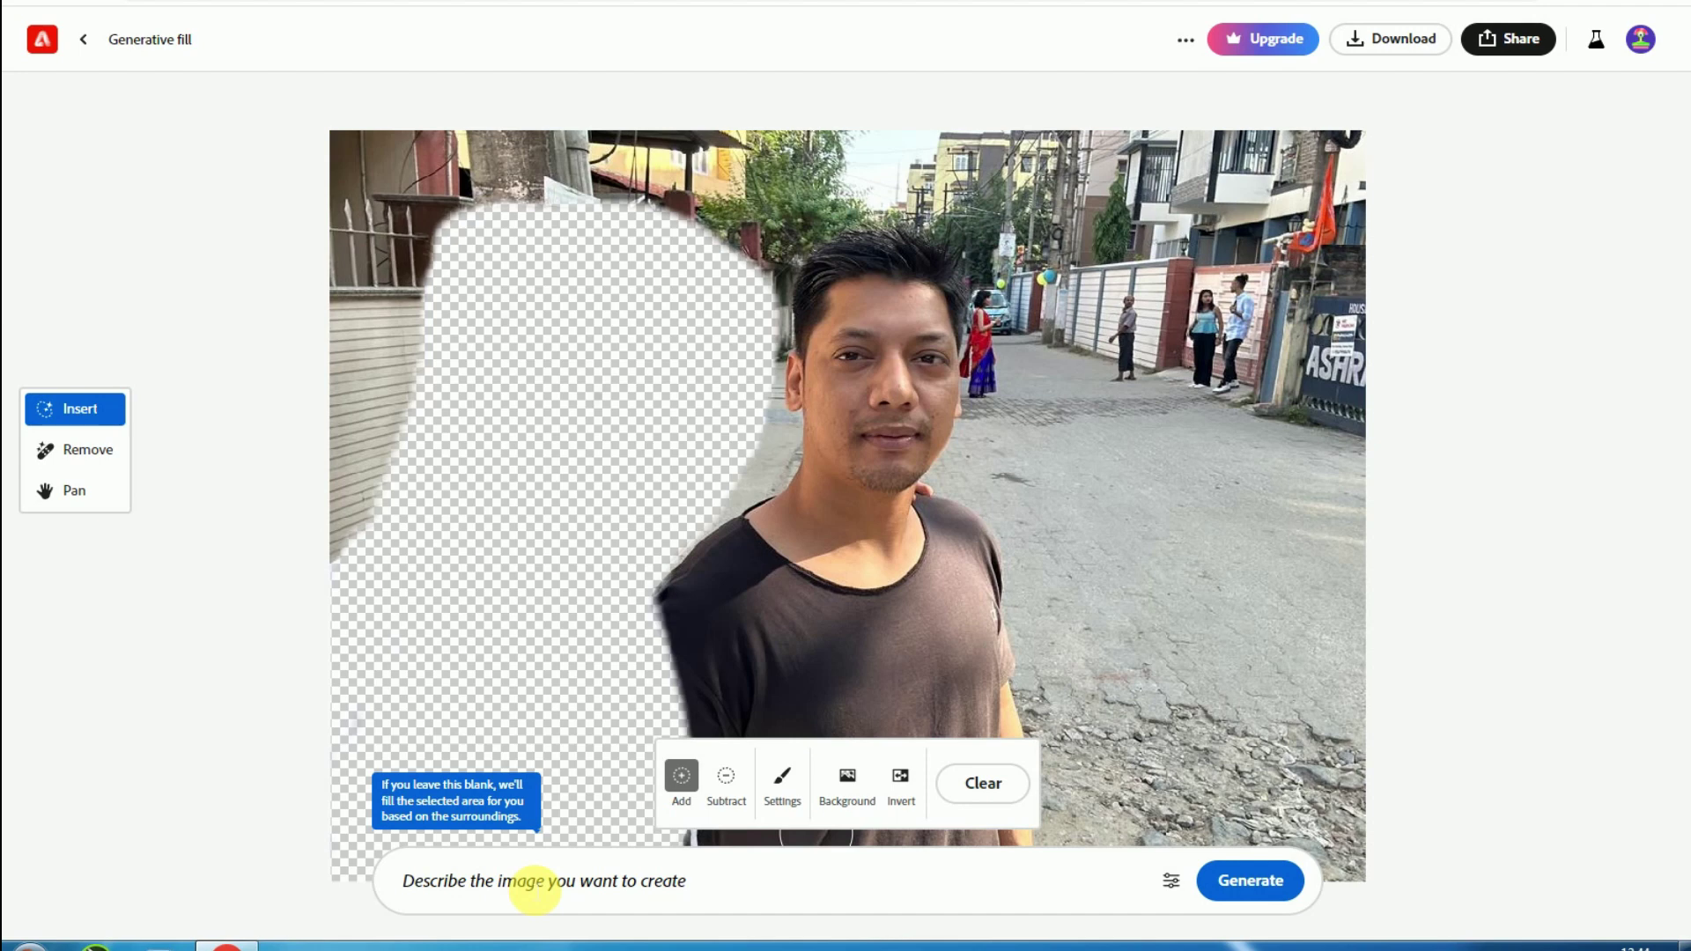
Generate fills from the prompt 'taking selfie with my beautiful girlfriend in the road'.
click(502, 880)
text(taking selfie with my beautiful girlfriend in the road)
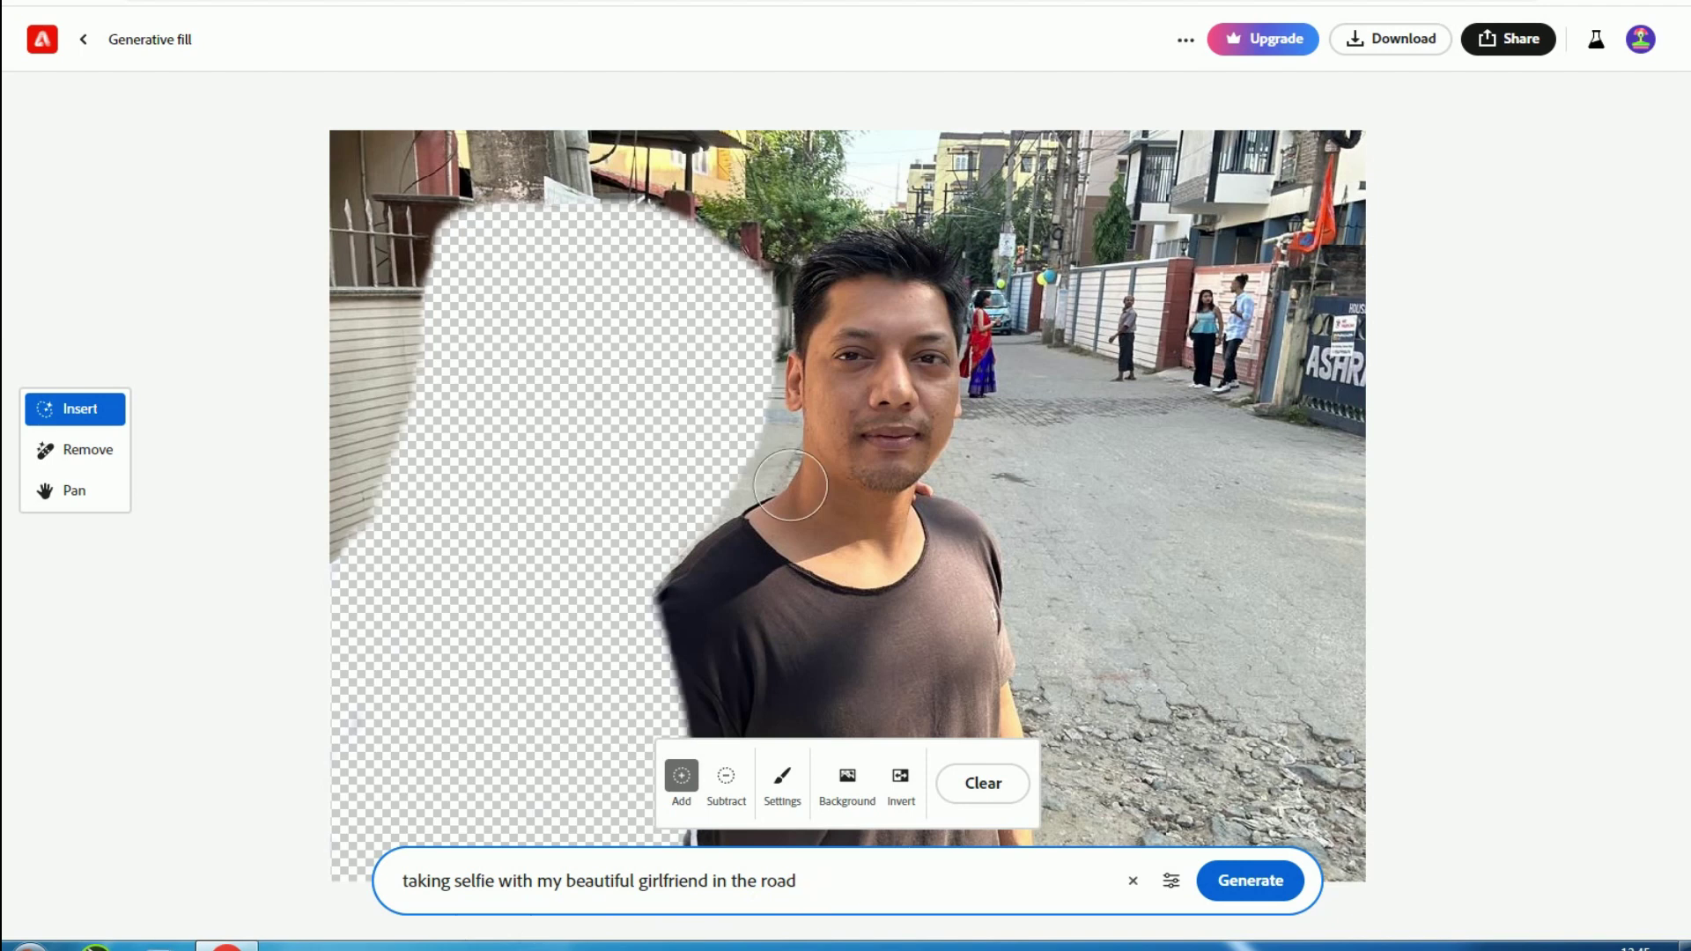
click(1249, 883)
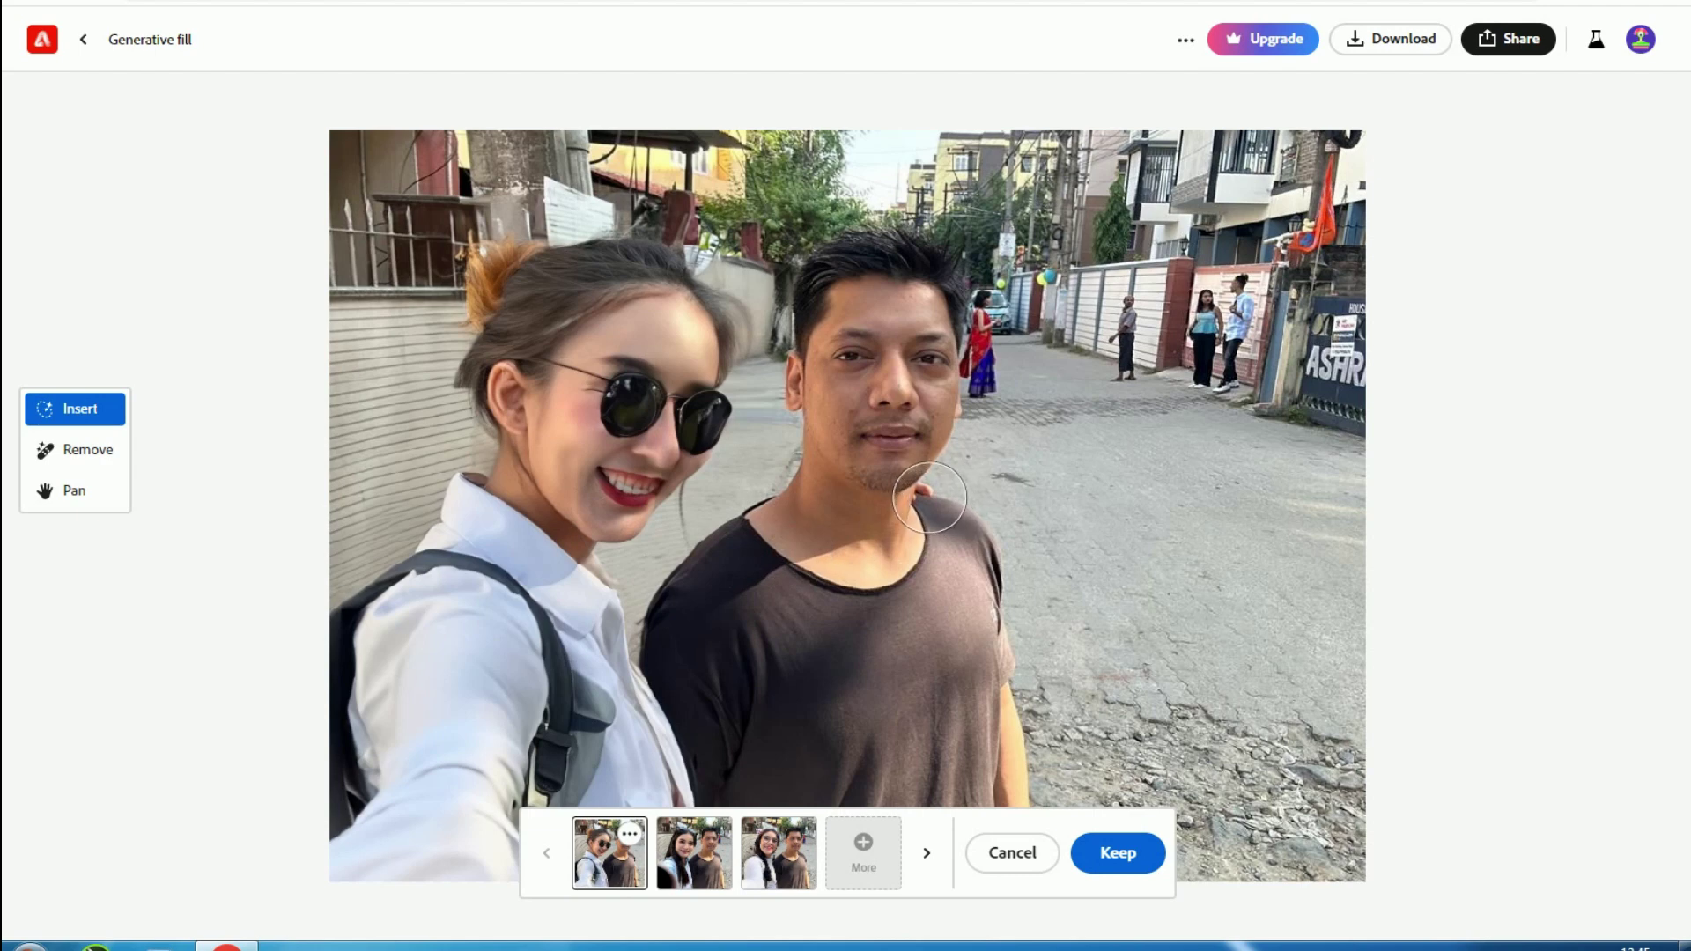
Compare the generated variations and settle on the second one, the long-haired woman.
click(679, 867)
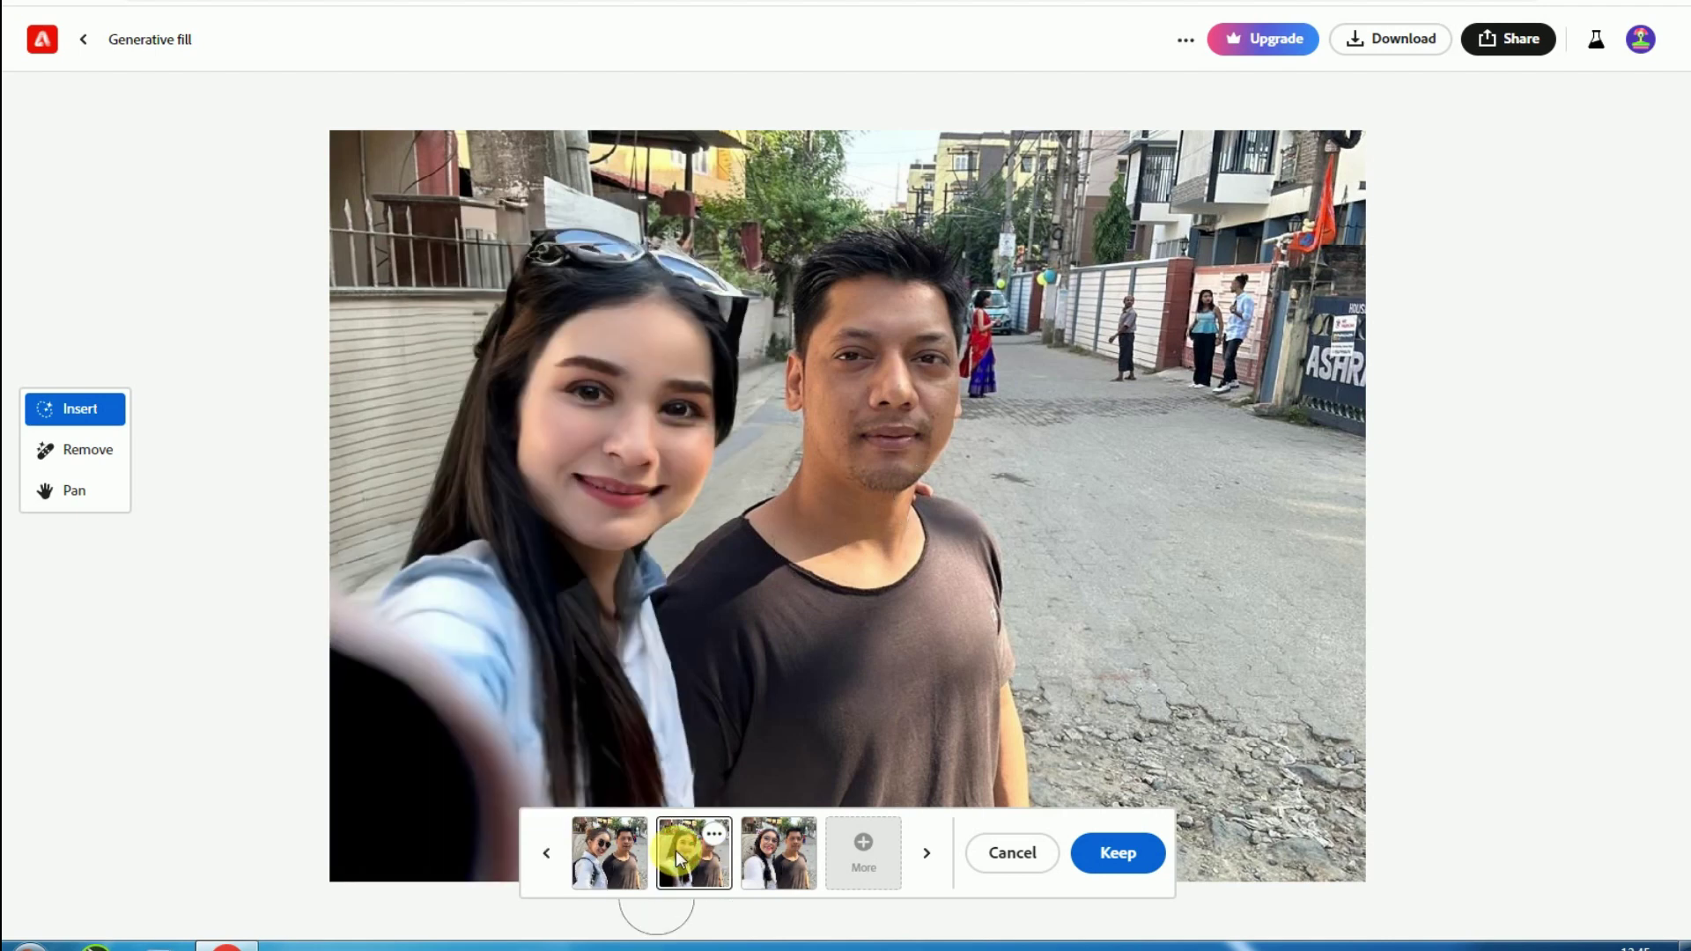
click(779, 852)
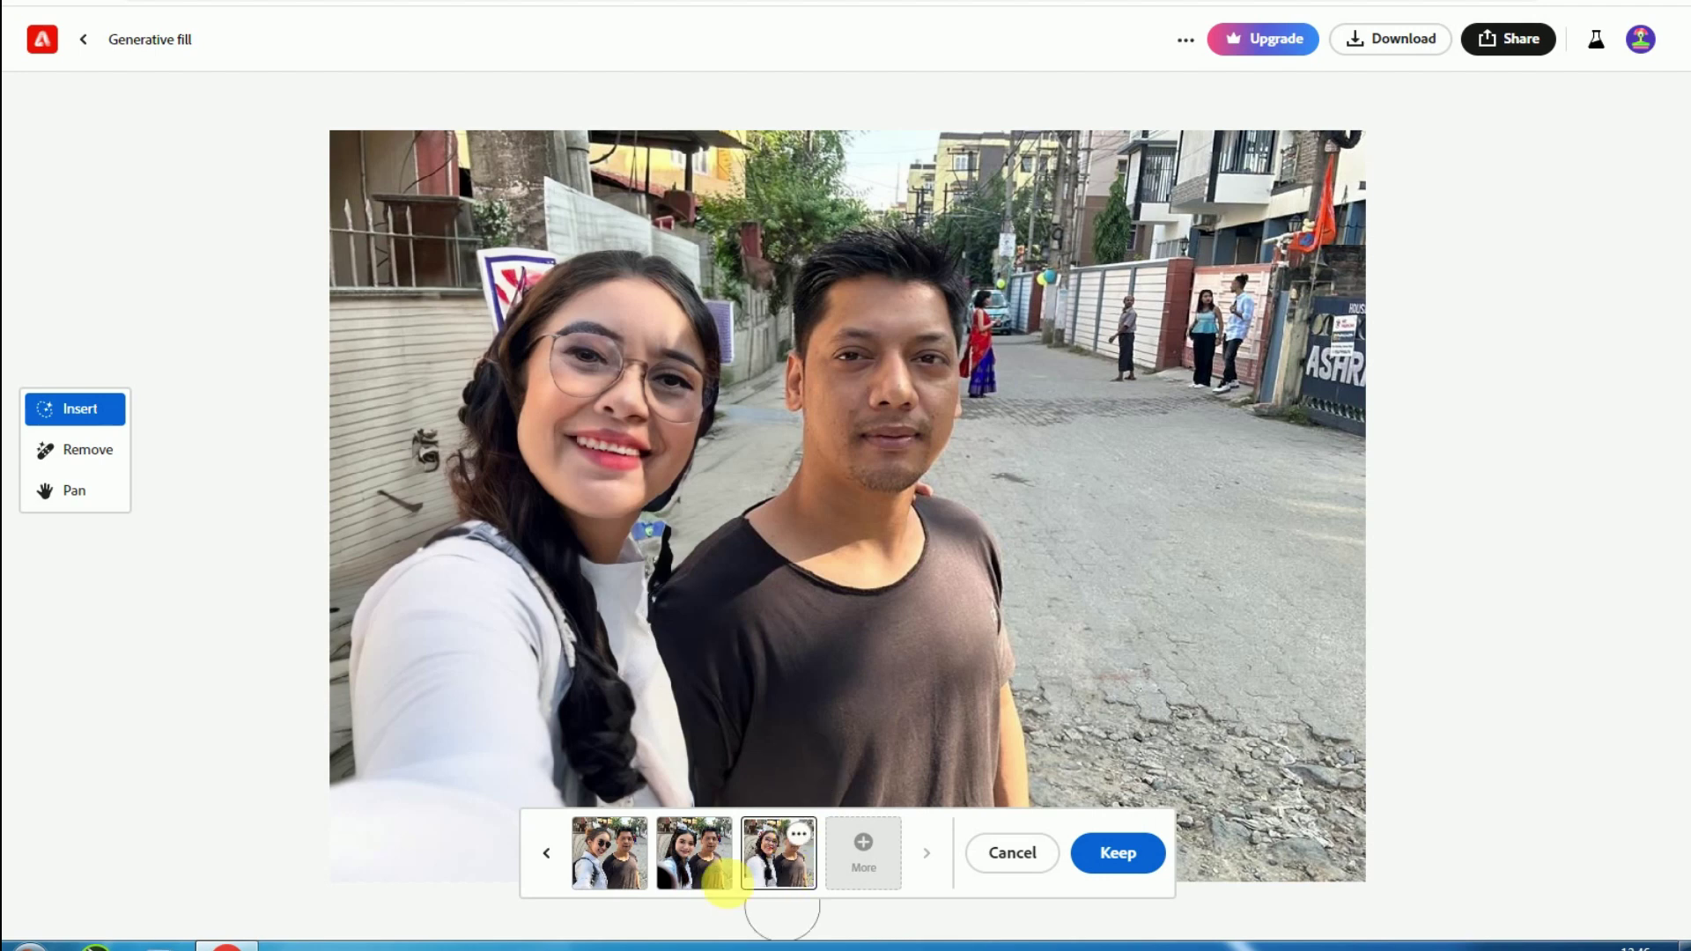
click(700, 865)
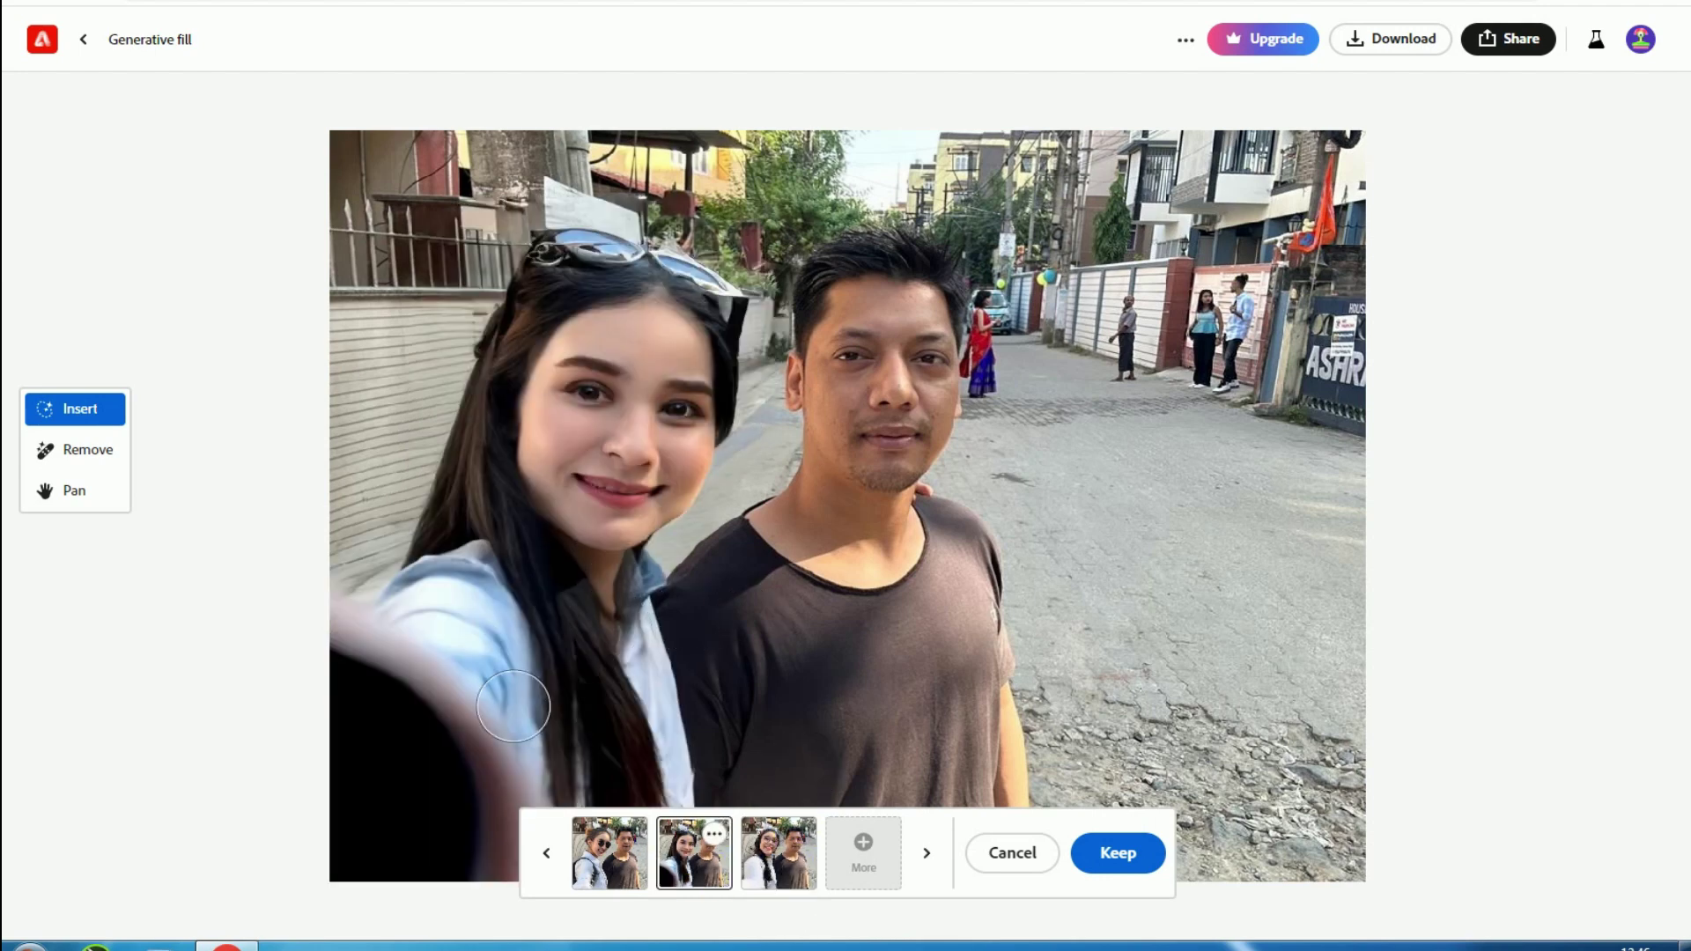
Download the chosen variation as a PNG with content credentials and open the file.
click(1392, 41)
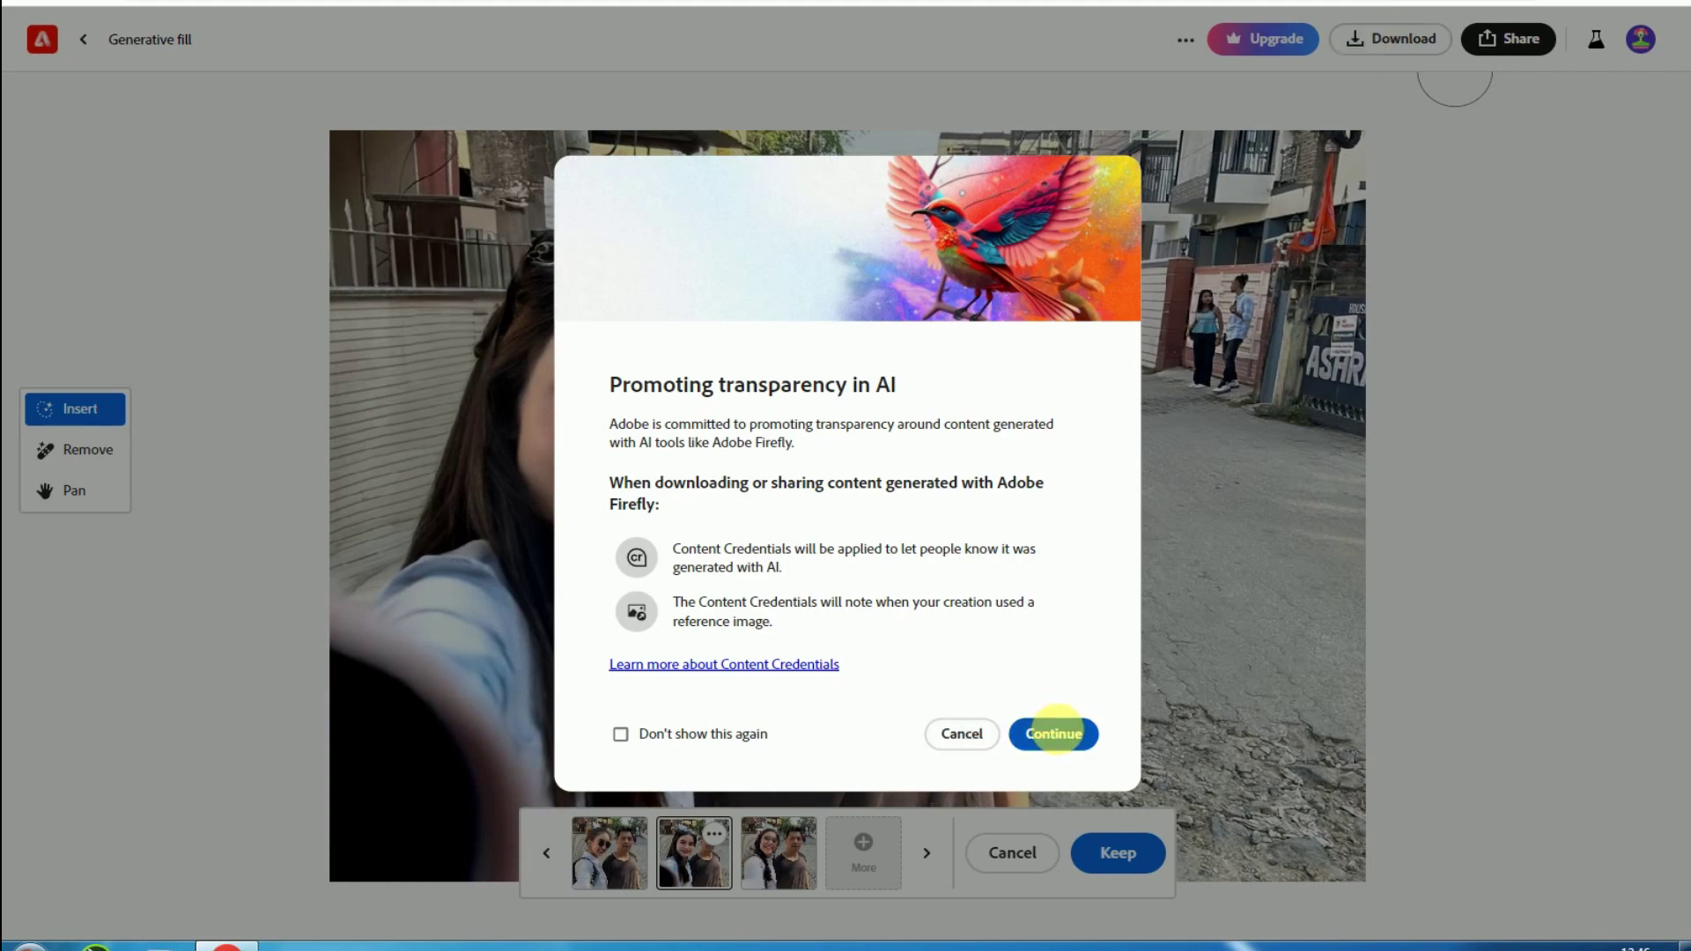
click(1053, 734)
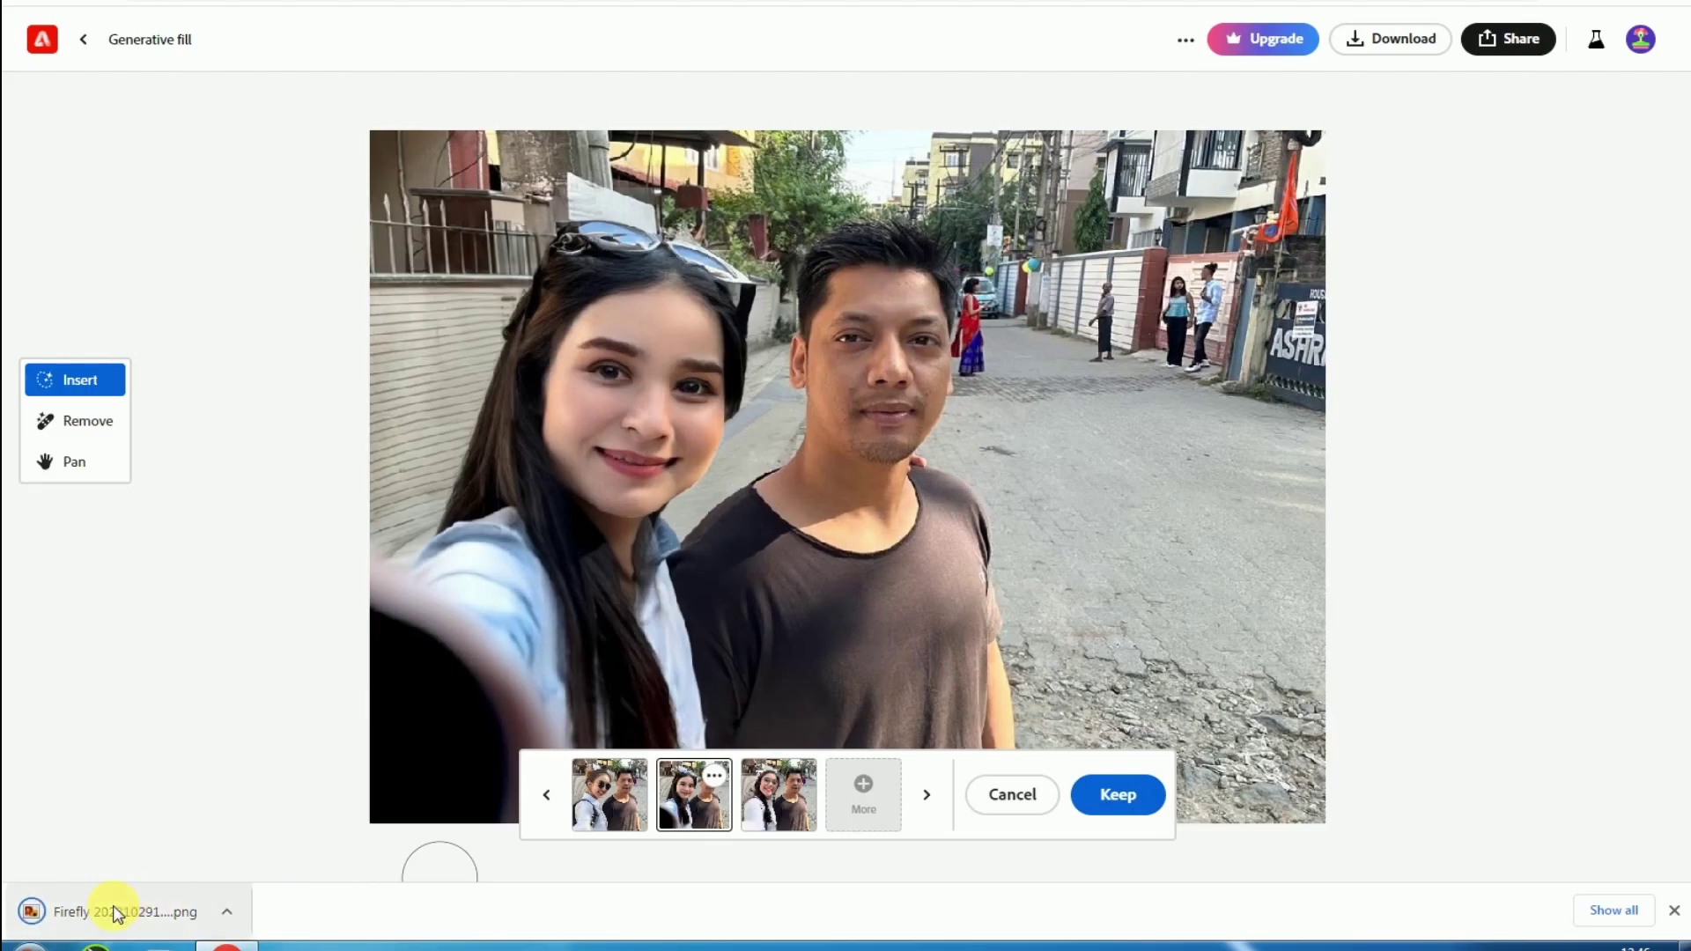
click(113, 911)
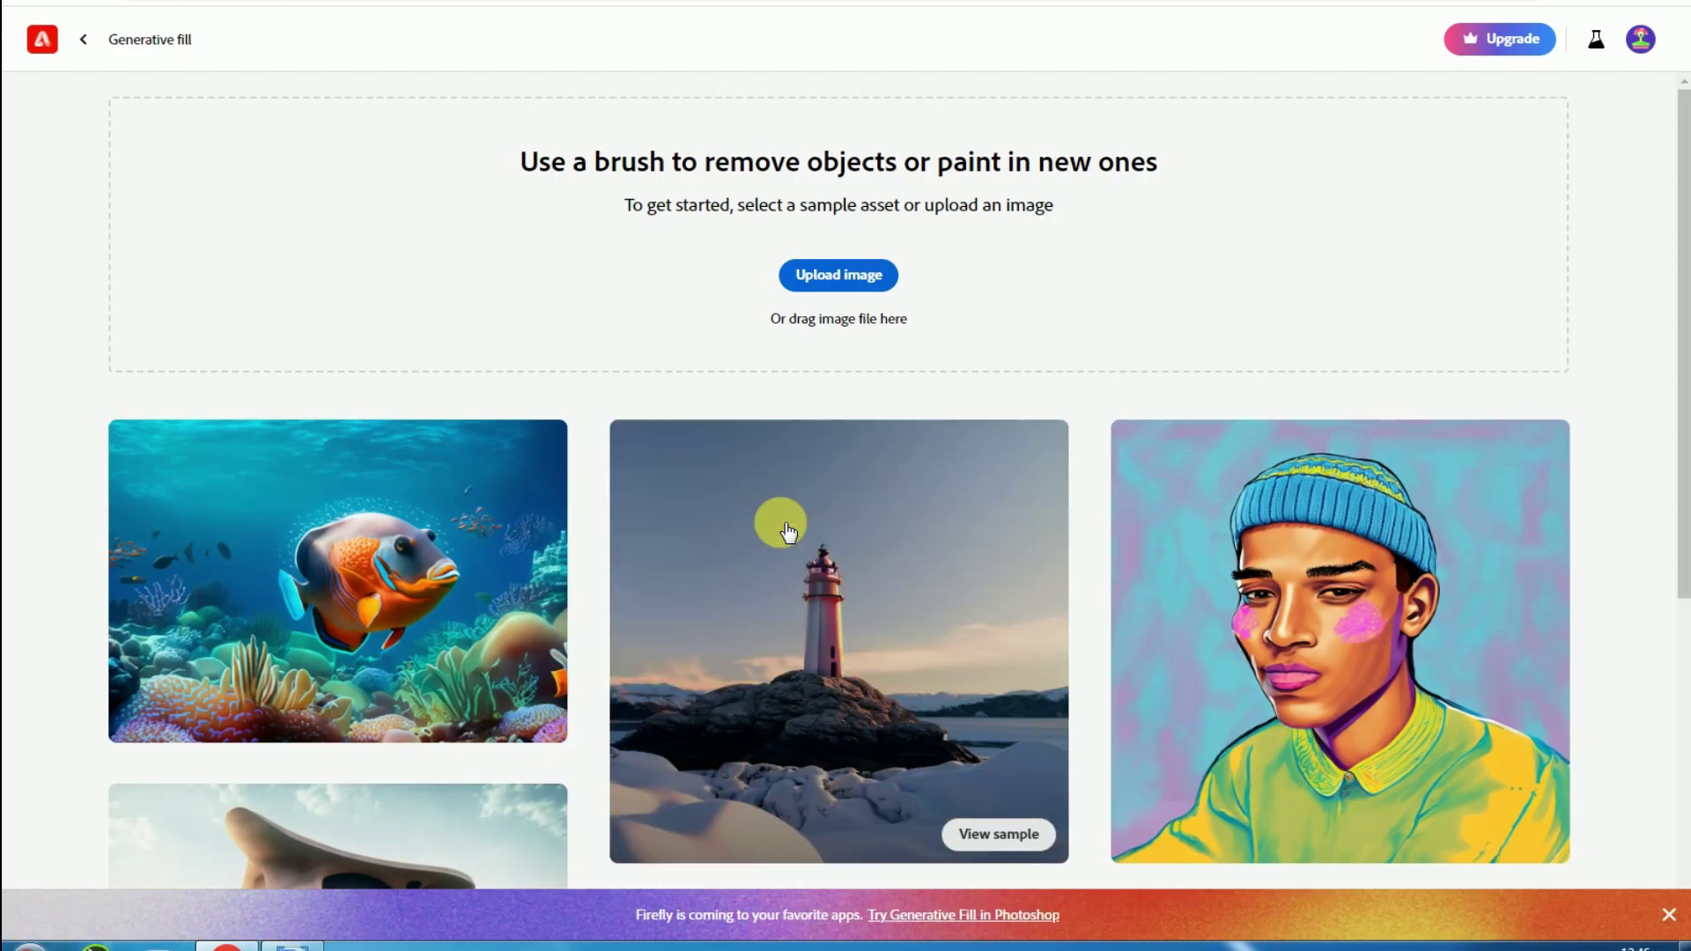
scroll(788, 531, down, 5)
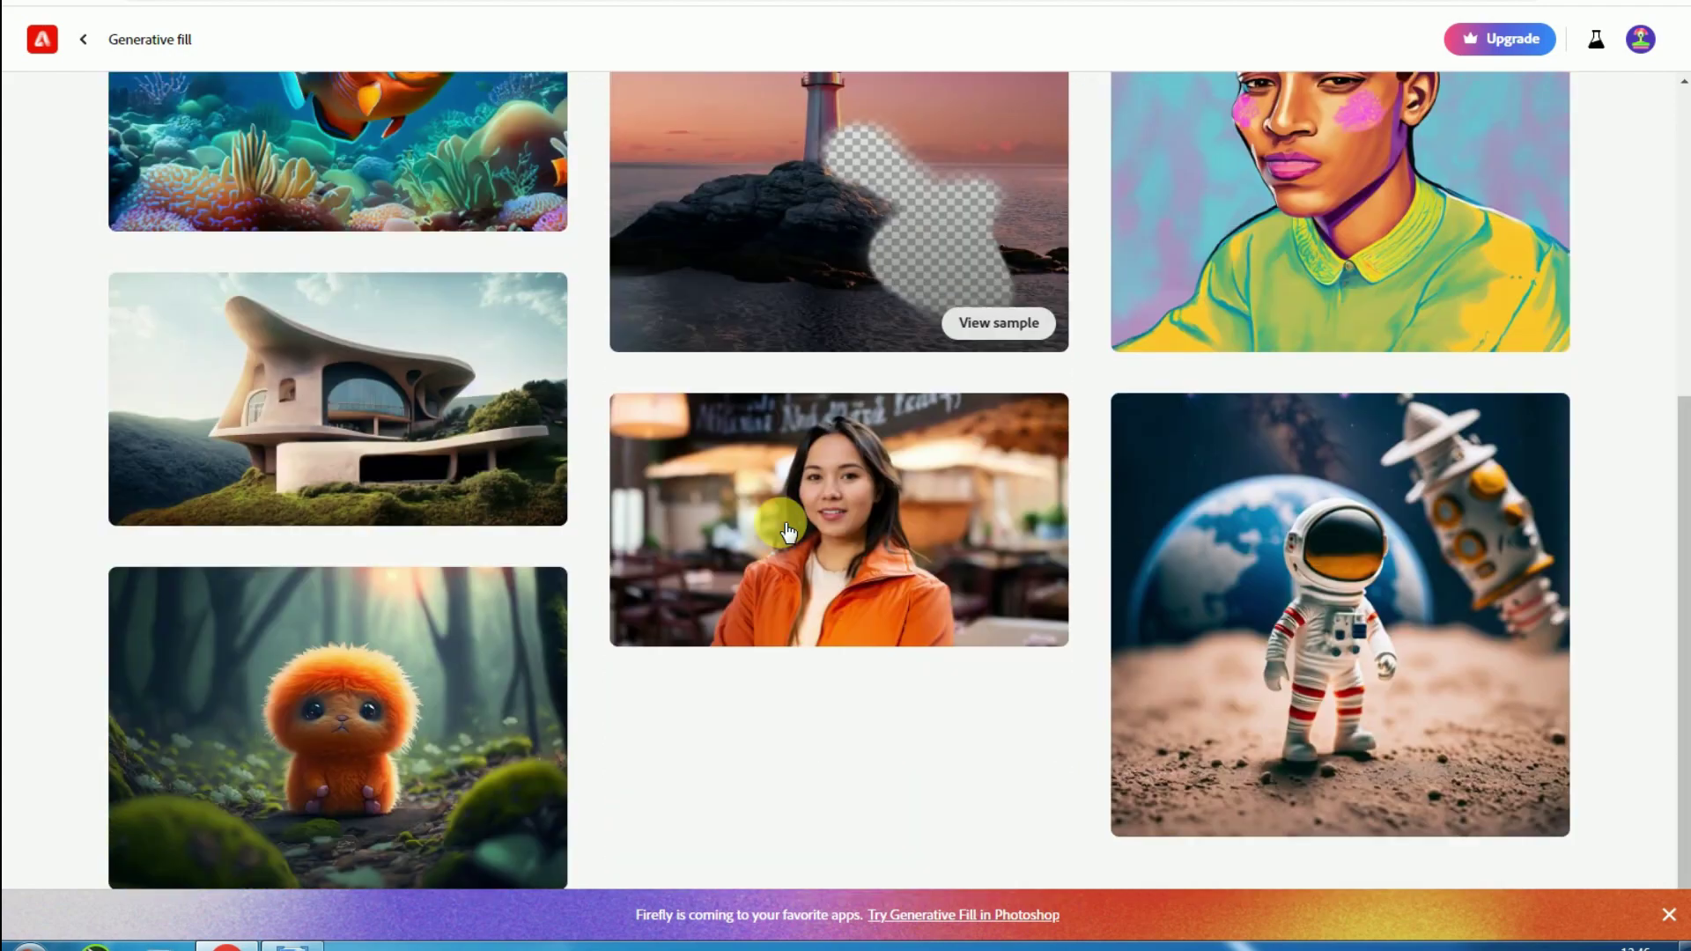
scroll(838, 558, up, 5)
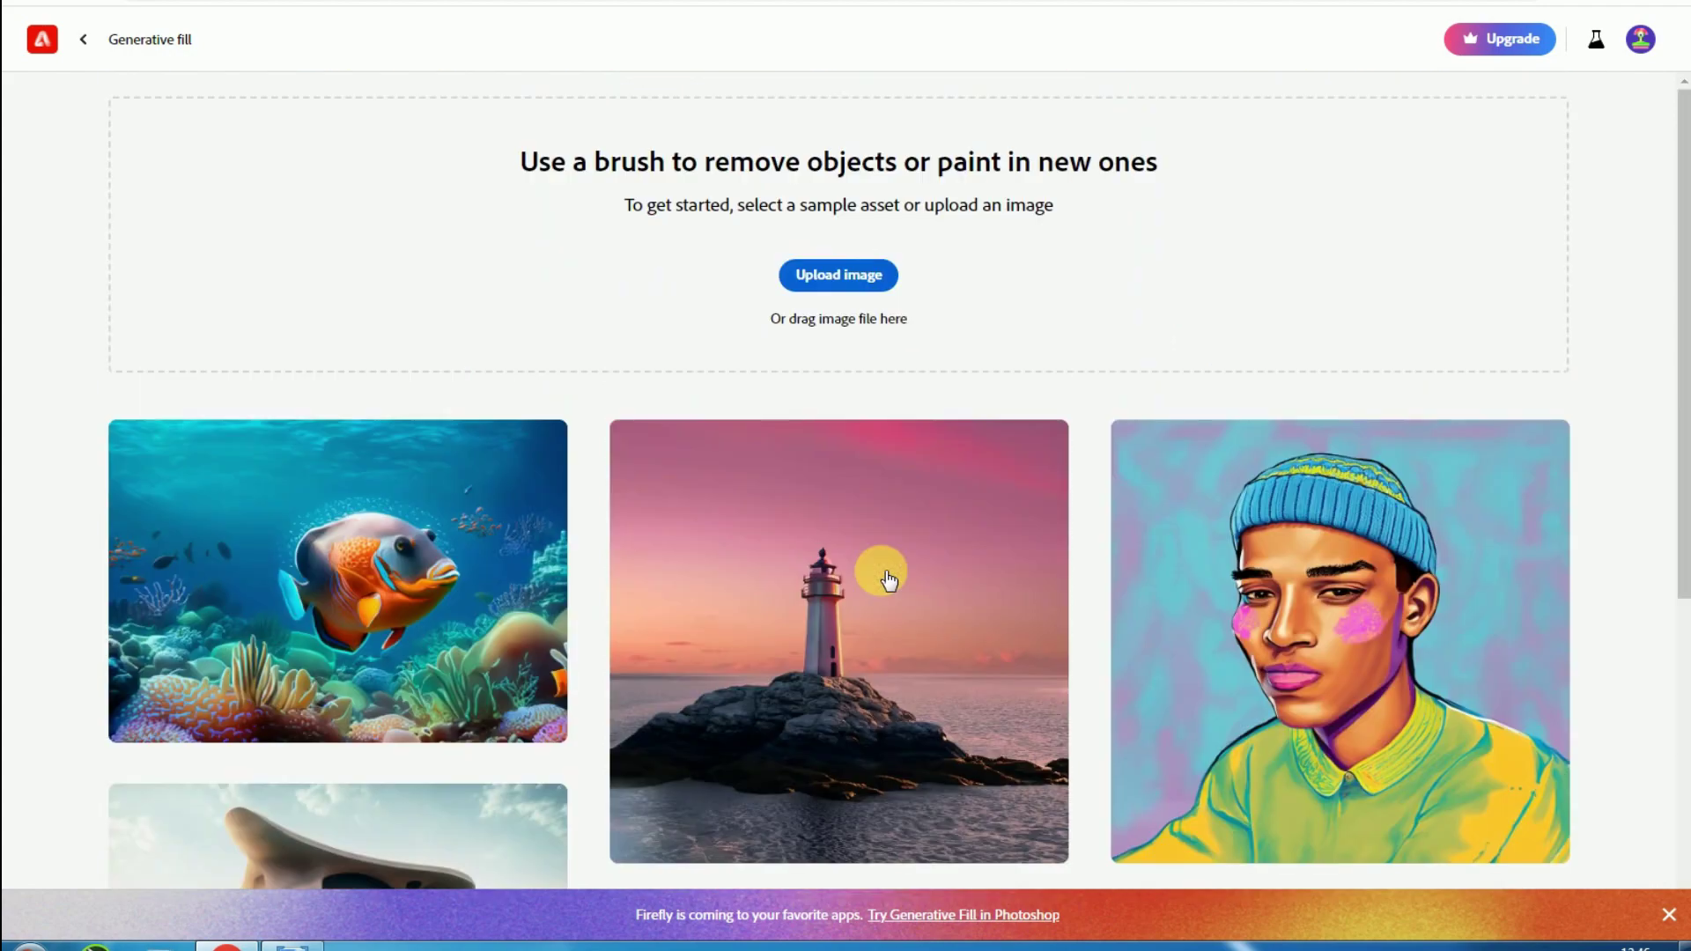
scroll(888, 579, down, 5)
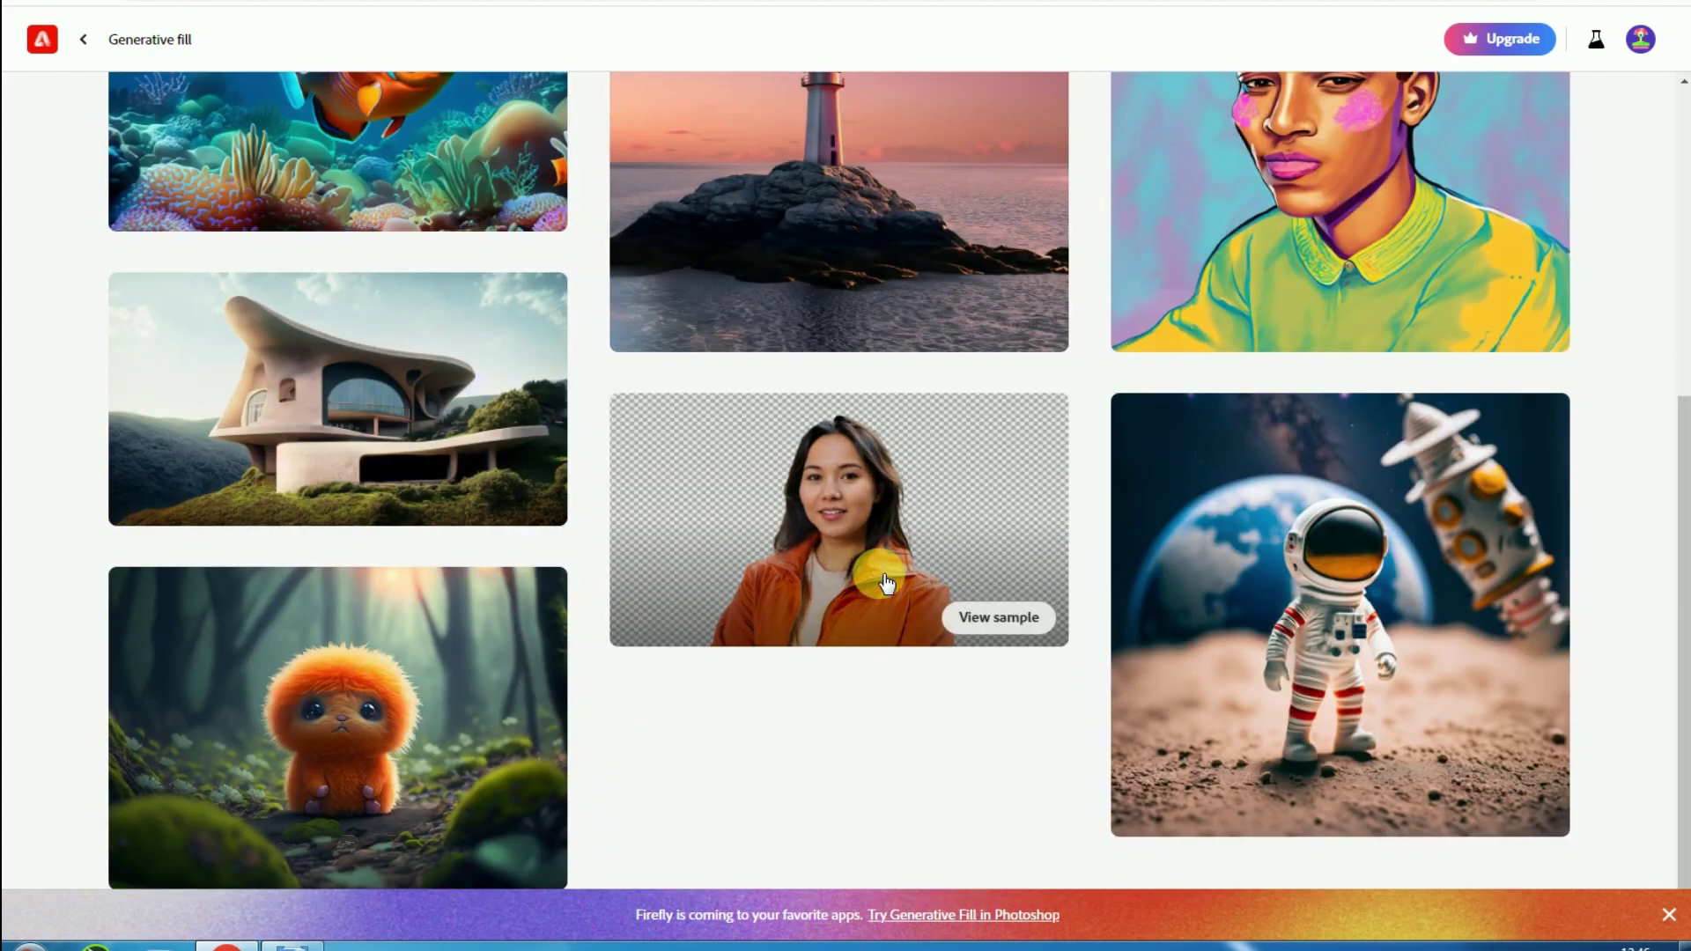
scroll(886, 577, up, 5)
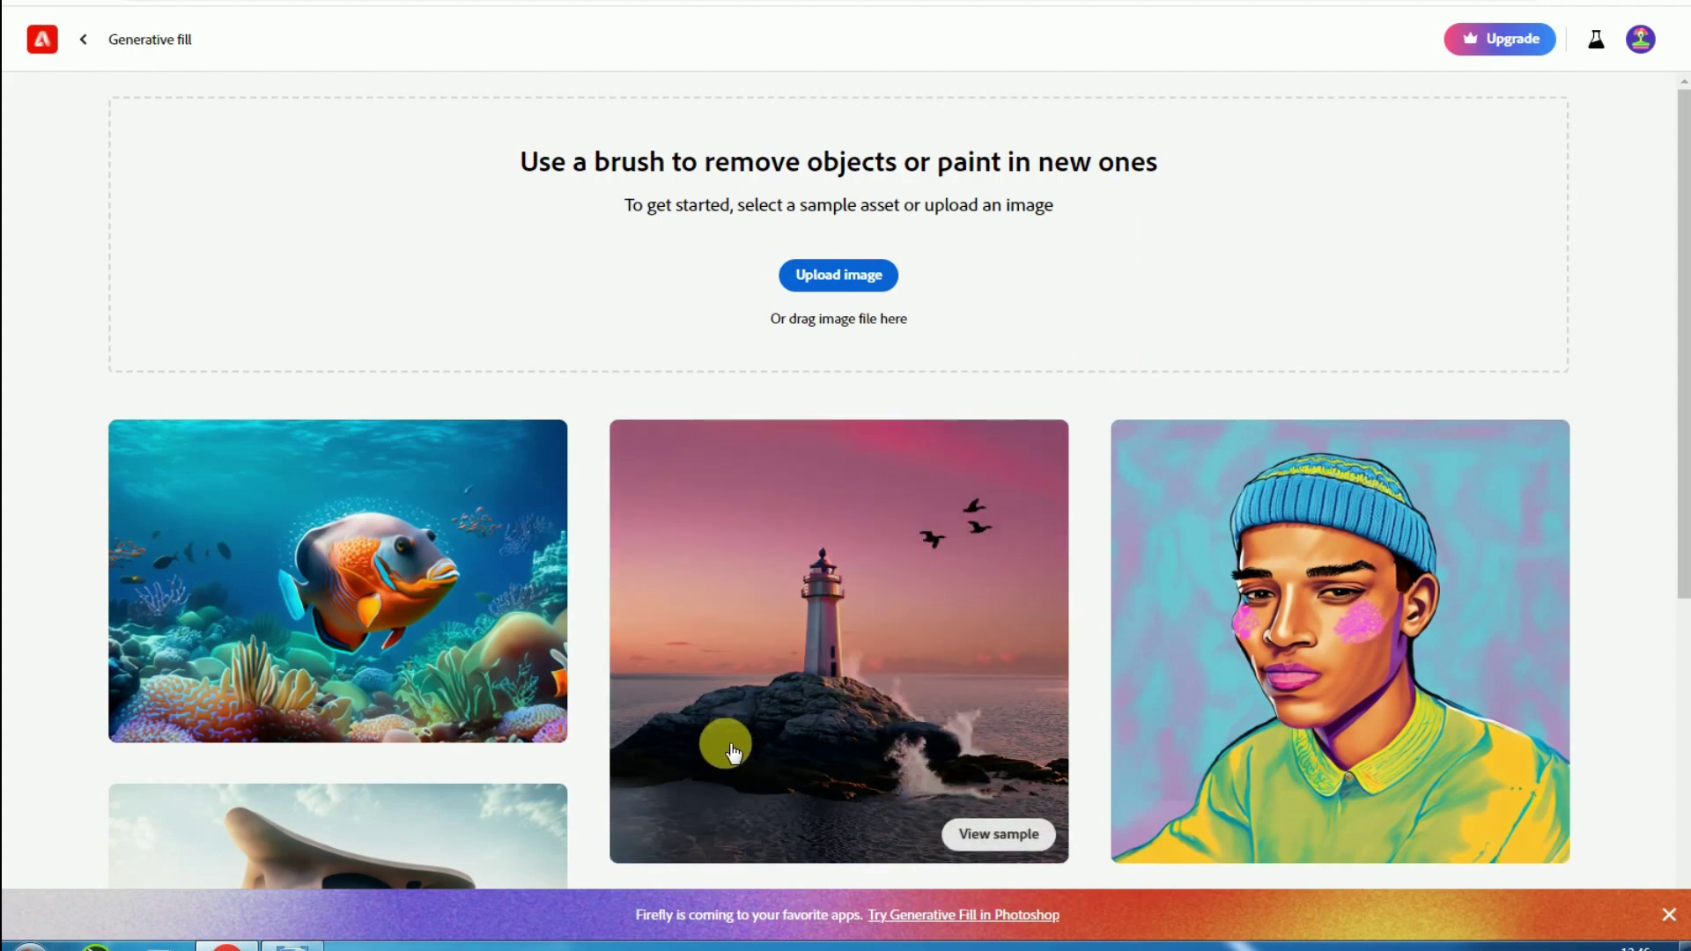